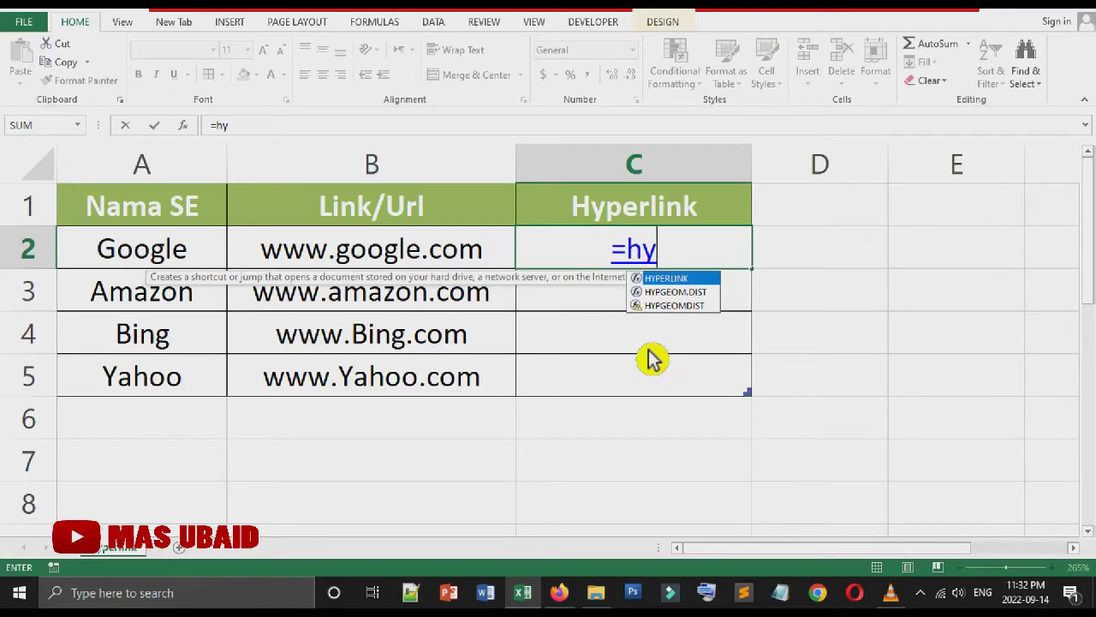
Accept the HYPERLINK suggestion and point out the Nama SE, Link/Url and Hyperlink headers.
{"action": "key", "text": "Tab"}
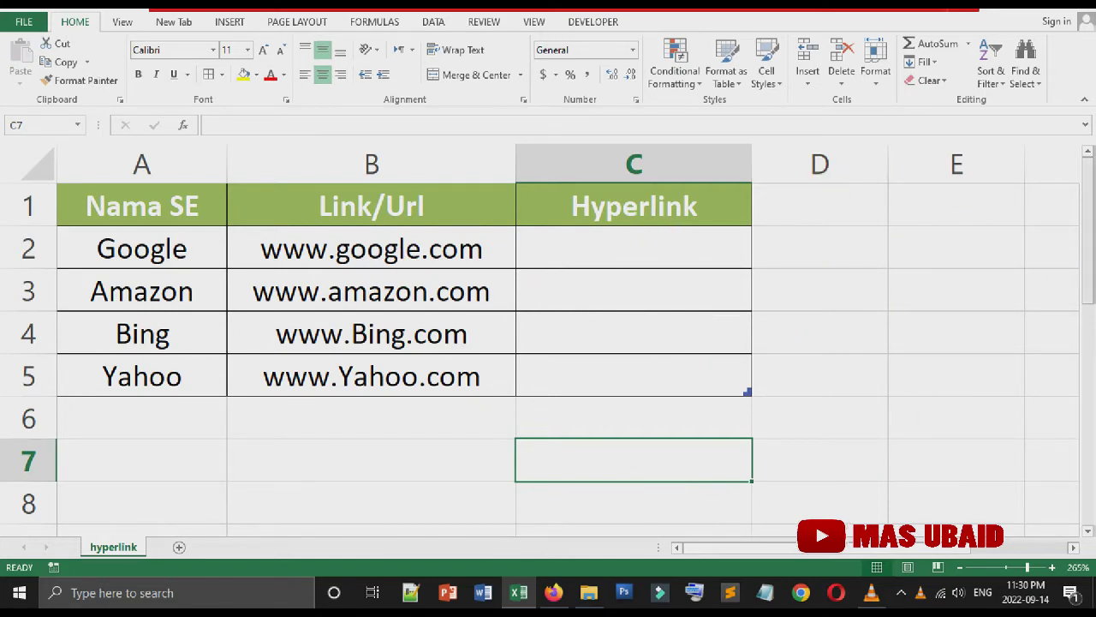
{"action": "left_click", "coordinate": [463, 458]}
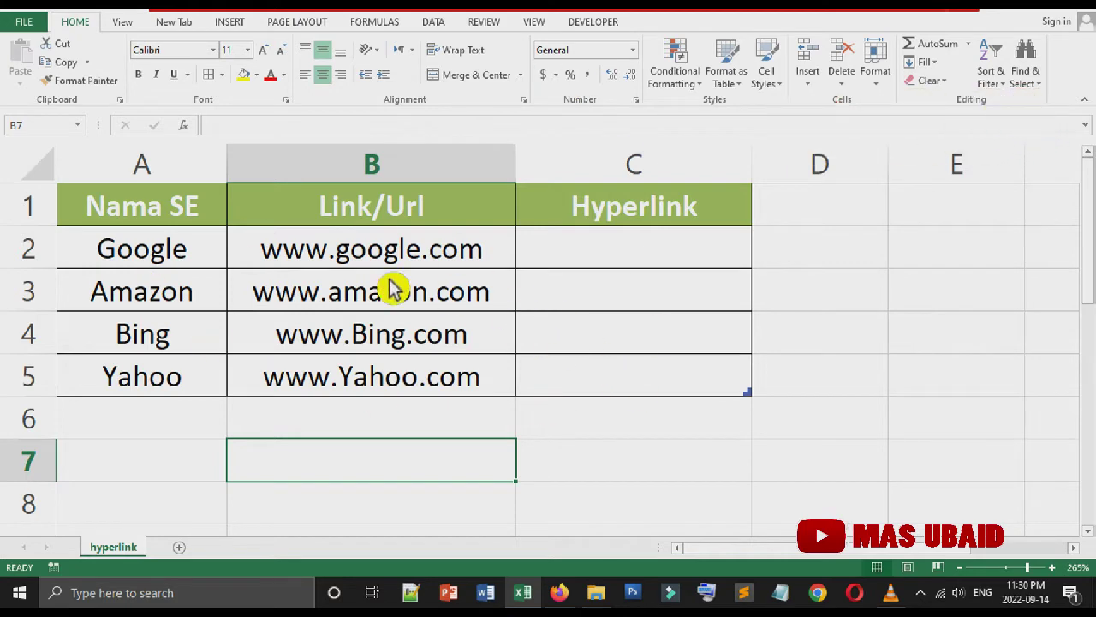
{"action": "left_click", "coordinate": [159, 220]}
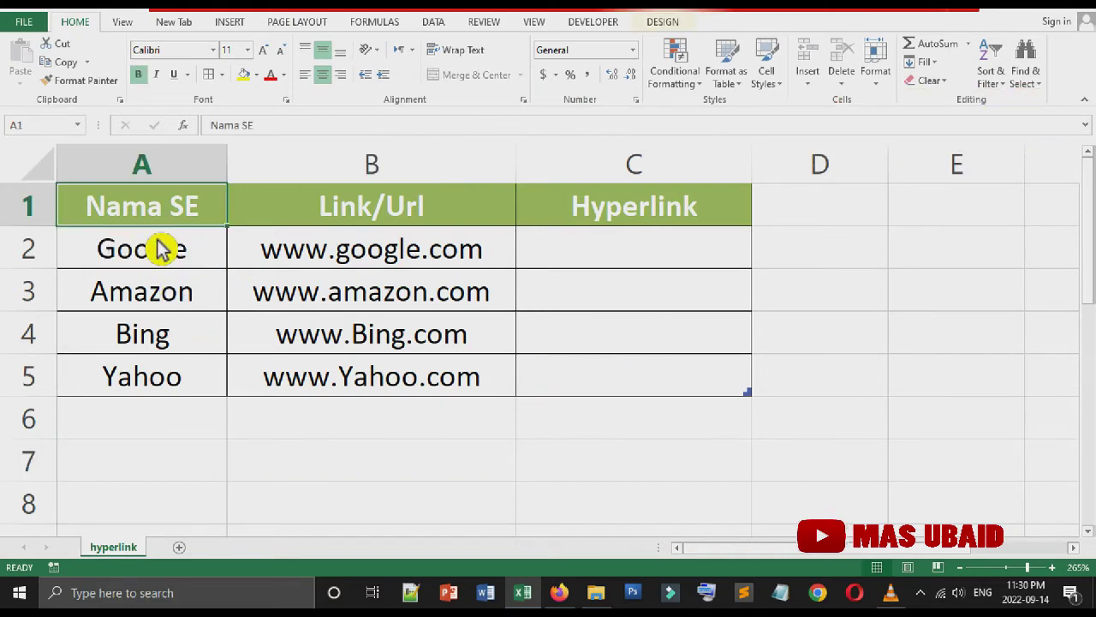
{"action": "key", "text": "Right"}
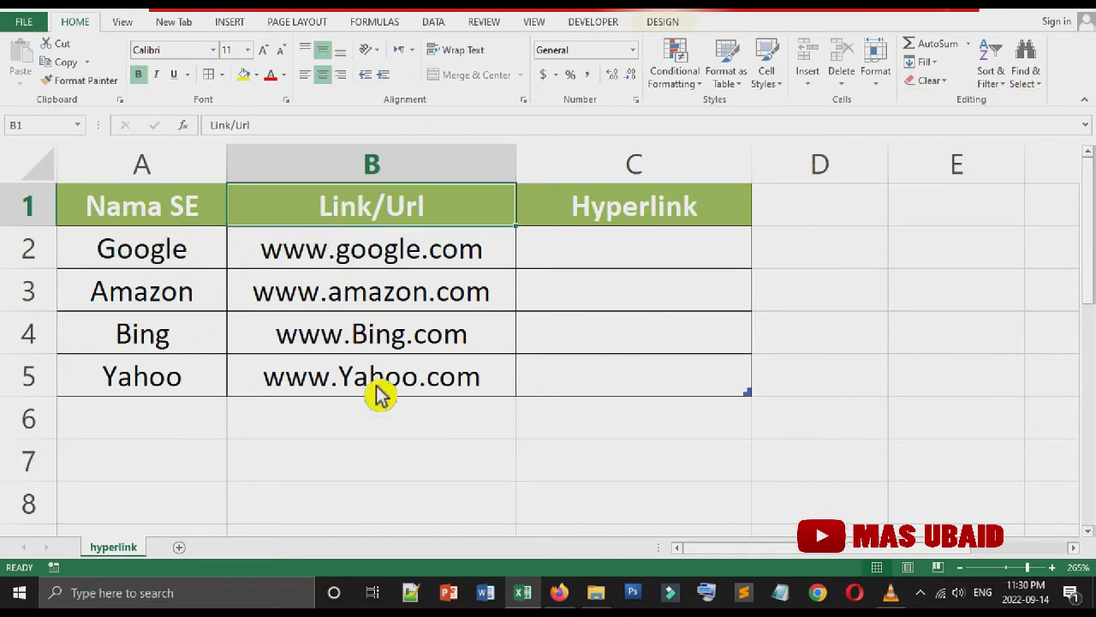
{"action": "left_click", "coordinate": [608, 219]}
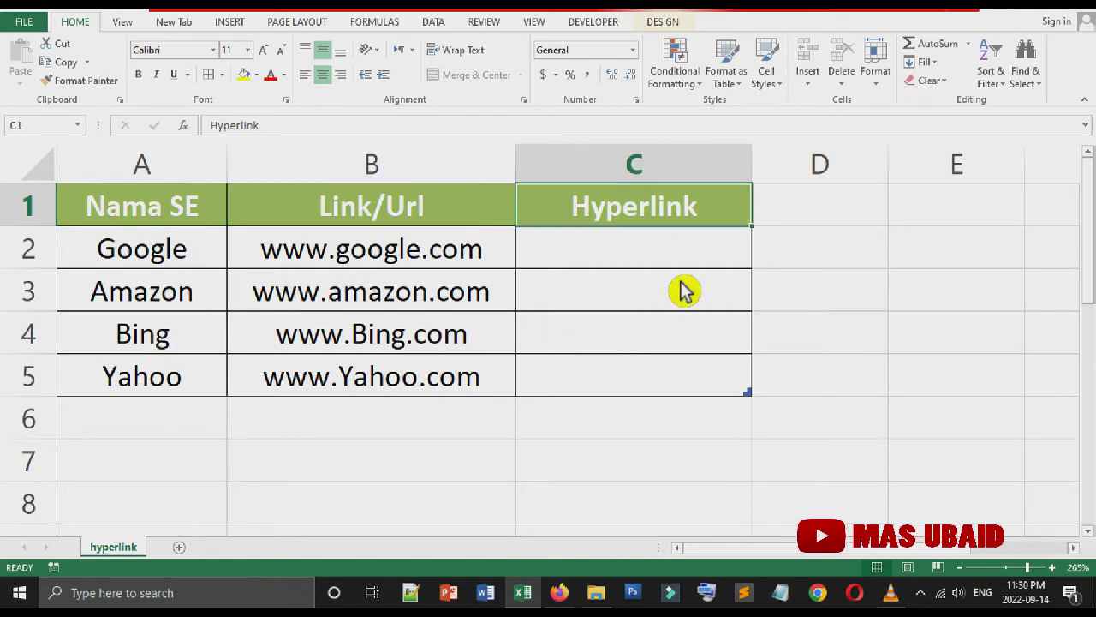
{"action": "left_click", "coordinate": [600, 477]}
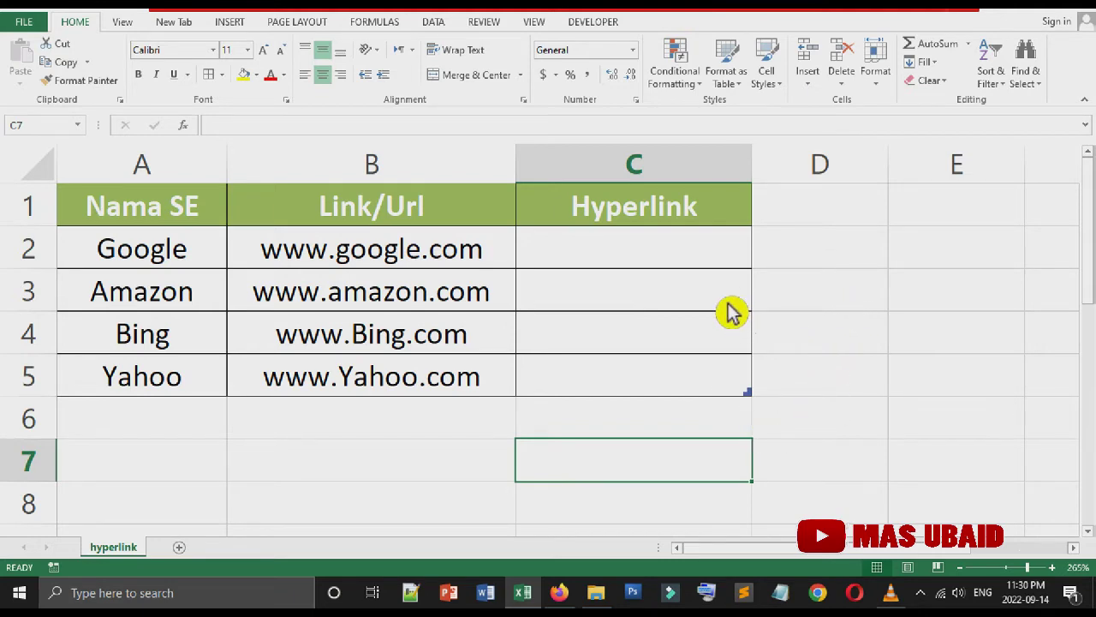
Enter the label google in cell C2.
{"action": "left_click", "coordinate": [674, 266]}
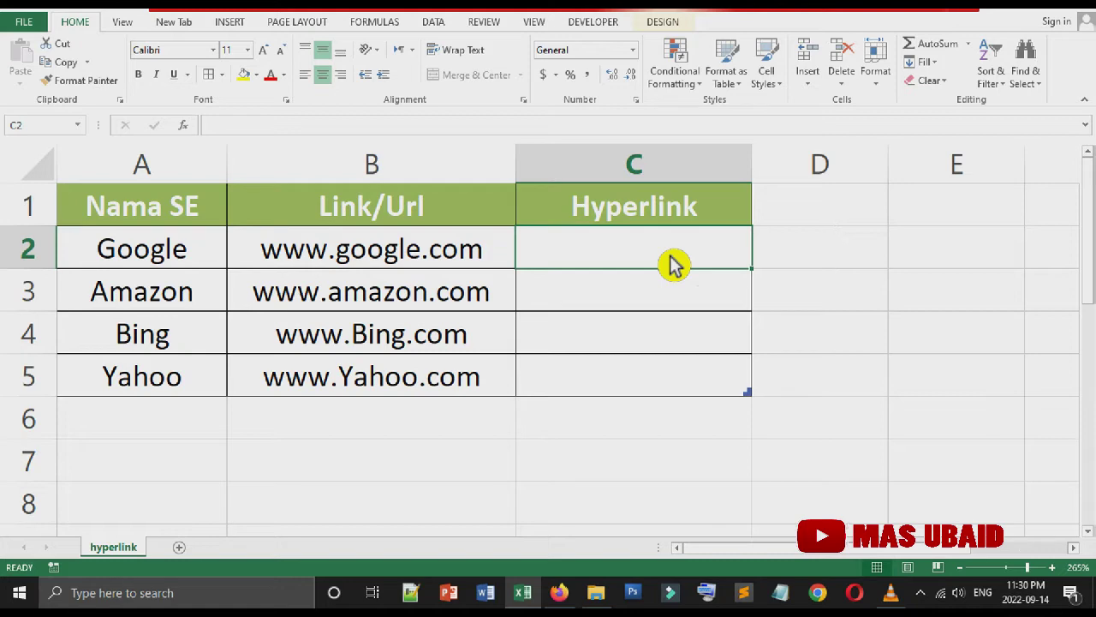
{"action": "type", "text": "google"}
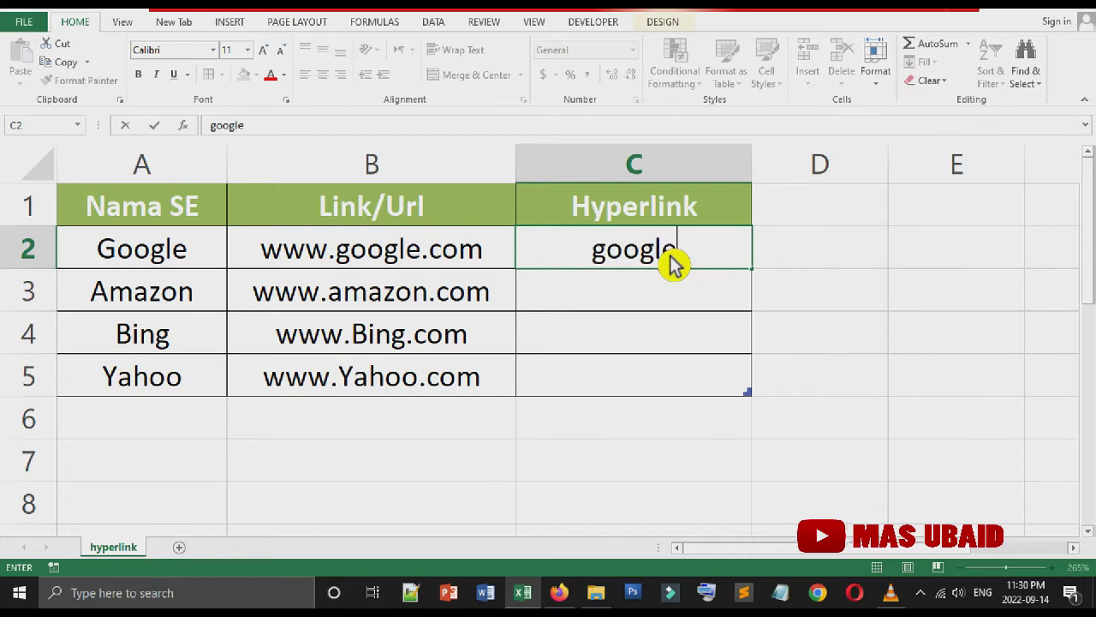
{"action": "key", "text": "Return"}
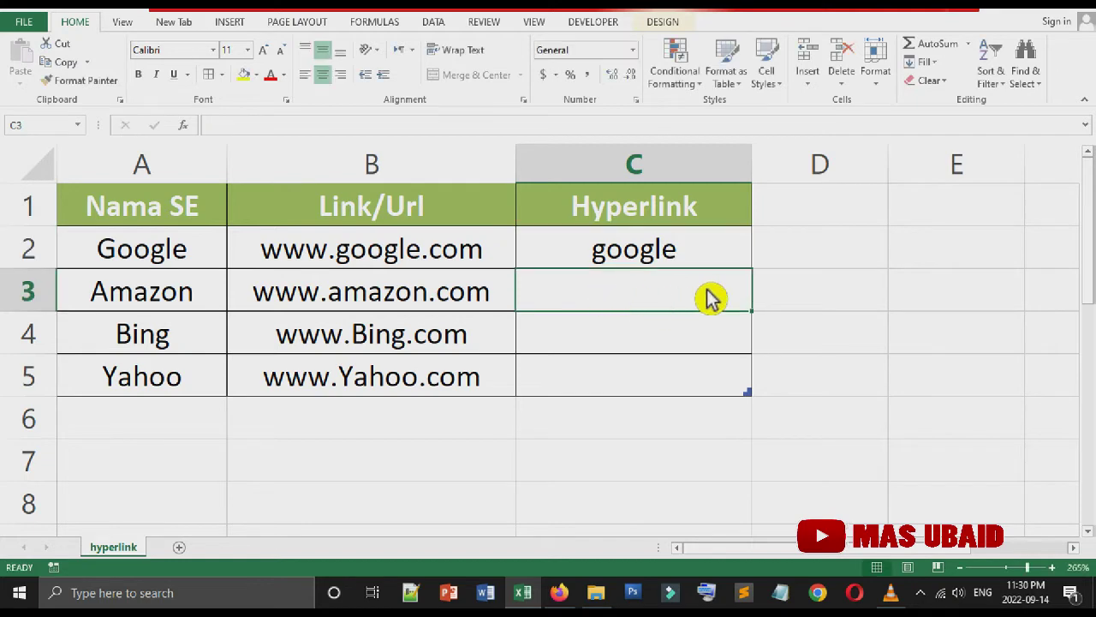
{"action": "left_click", "coordinate": [688, 265]}
Select the word google inside C2, dismiss its context menu, and reselect C2.
{"action": "double_click", "coordinate": [692, 274]}
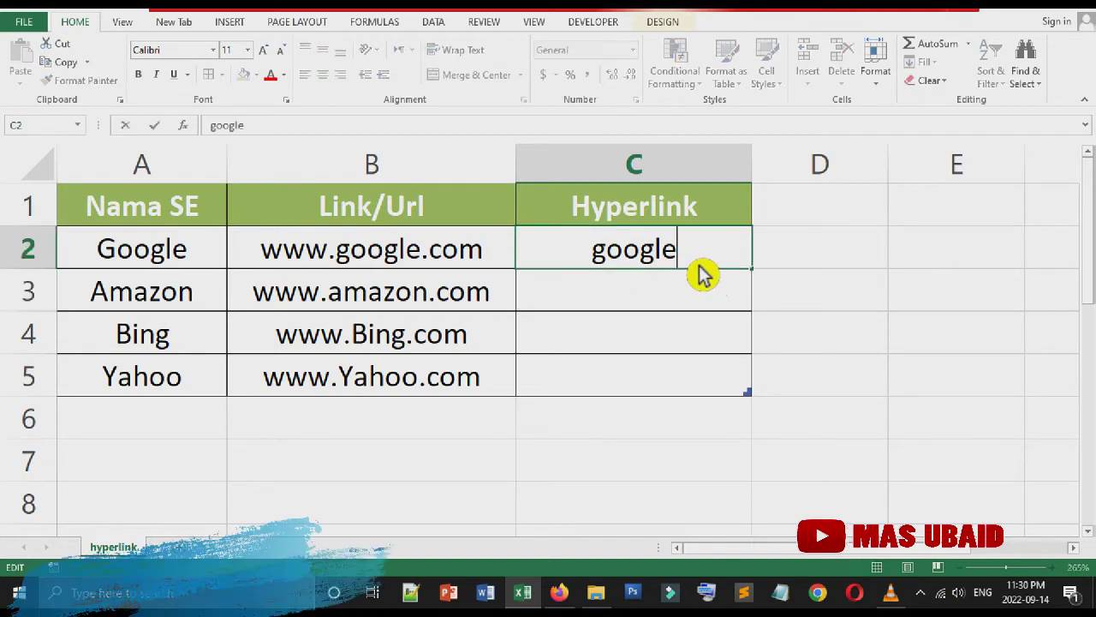
{"action": "left_click_drag", "start_coordinate": [703, 274], "coordinate": [597, 287]}
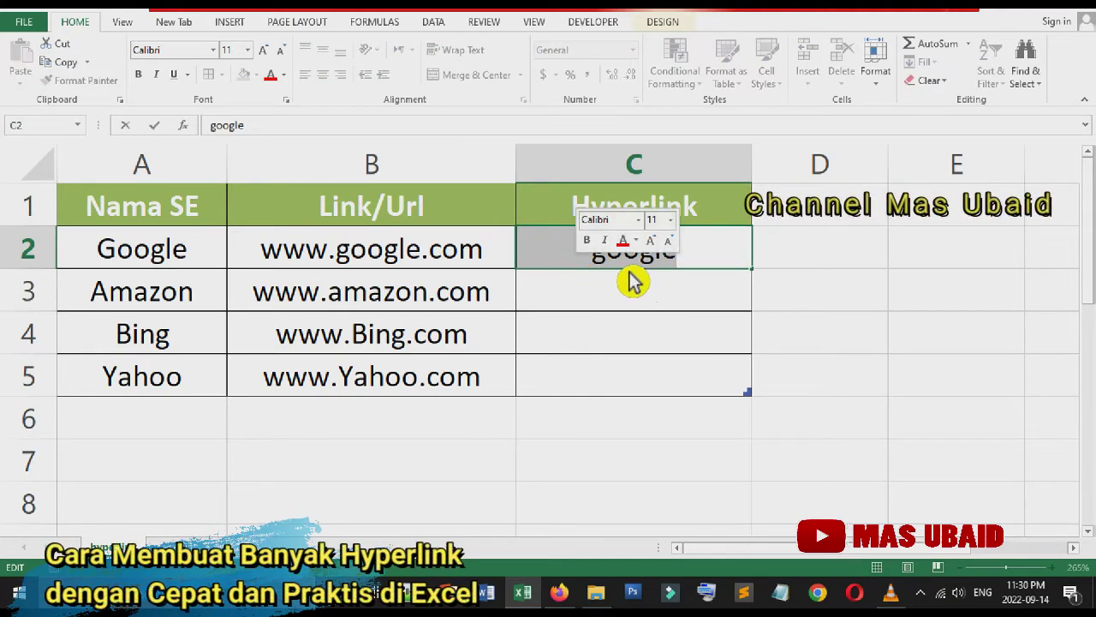
{"action": "right_click", "coordinate": [629, 278]}
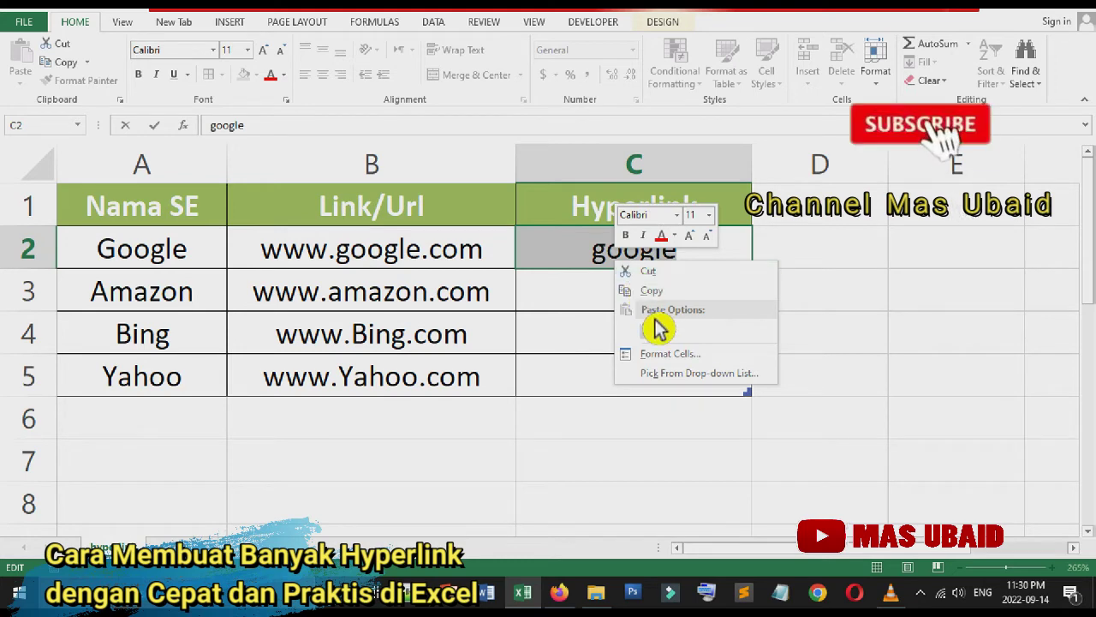
{"action": "key", "text": "Escape"}
{"action": "left_click", "coordinate": [656, 296]}
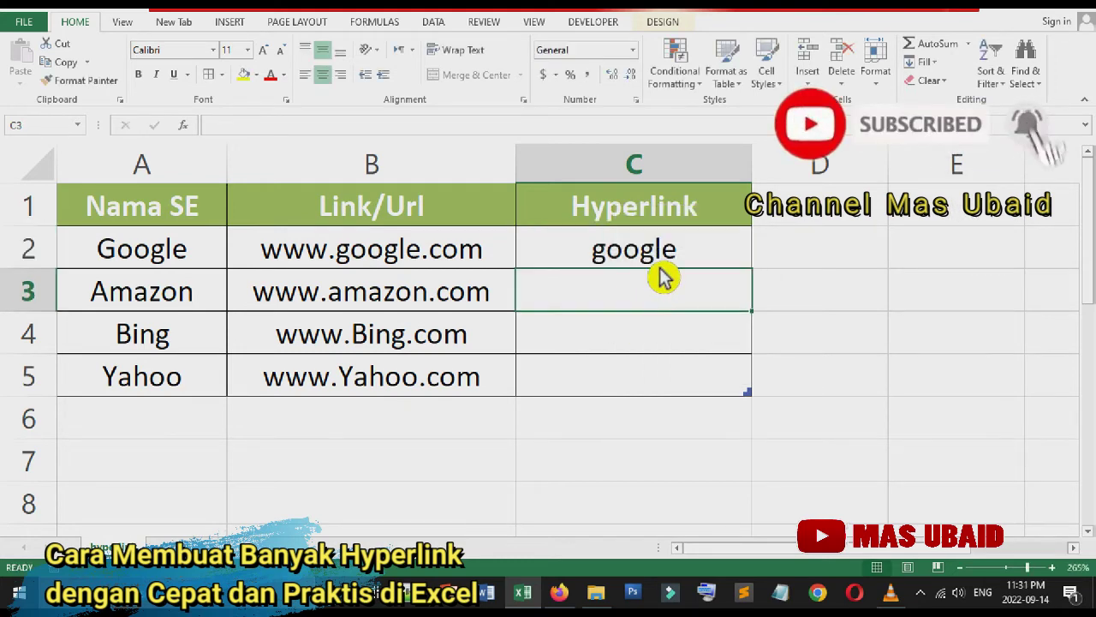
{"action": "left_click", "coordinate": [660, 266]}
{"action": "right_click", "coordinate": [661, 266]}
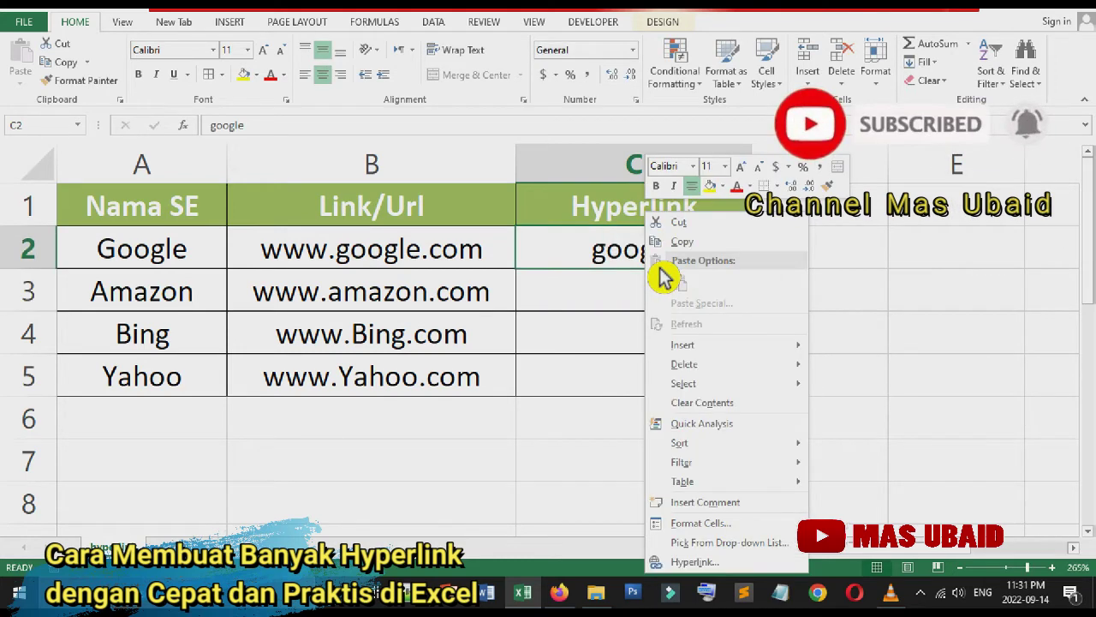
{"action": "left_click", "coordinate": [698, 563]}
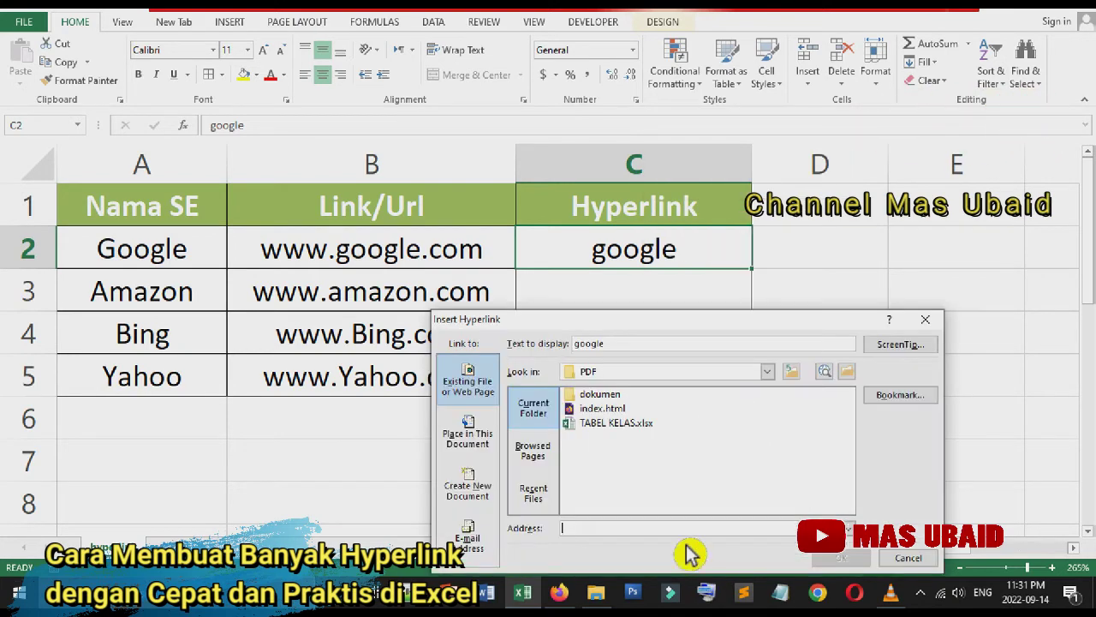
{"action": "left_click_drag", "start_coordinate": [690, 317], "coordinate": [793, 119]}
{"action": "type", "text": "http://www.google"}
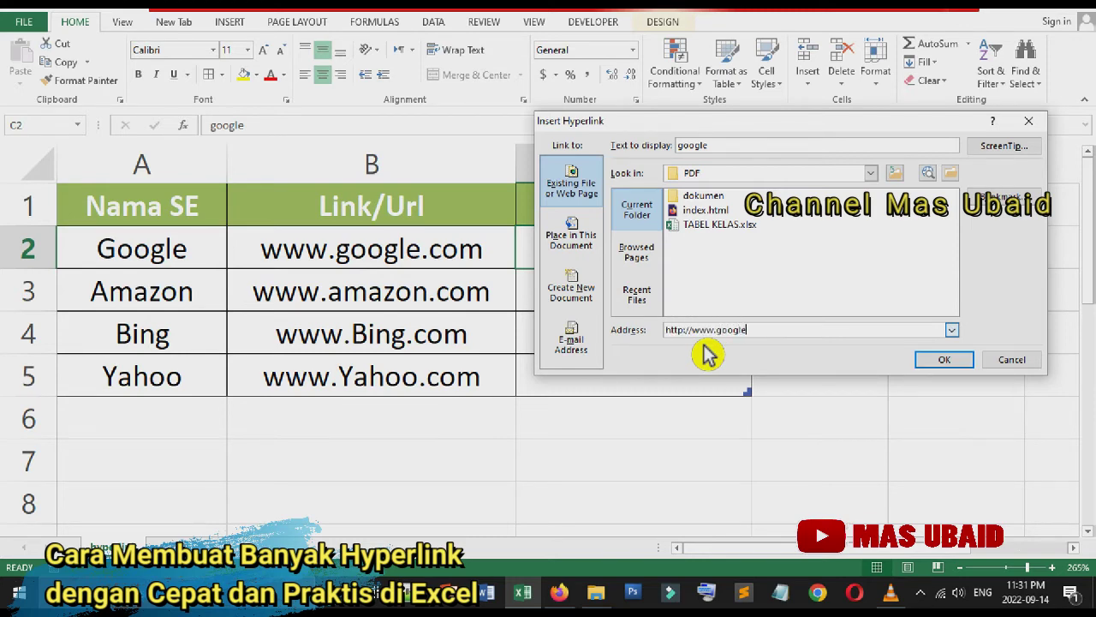
{"action": "type", "text": ".com"}
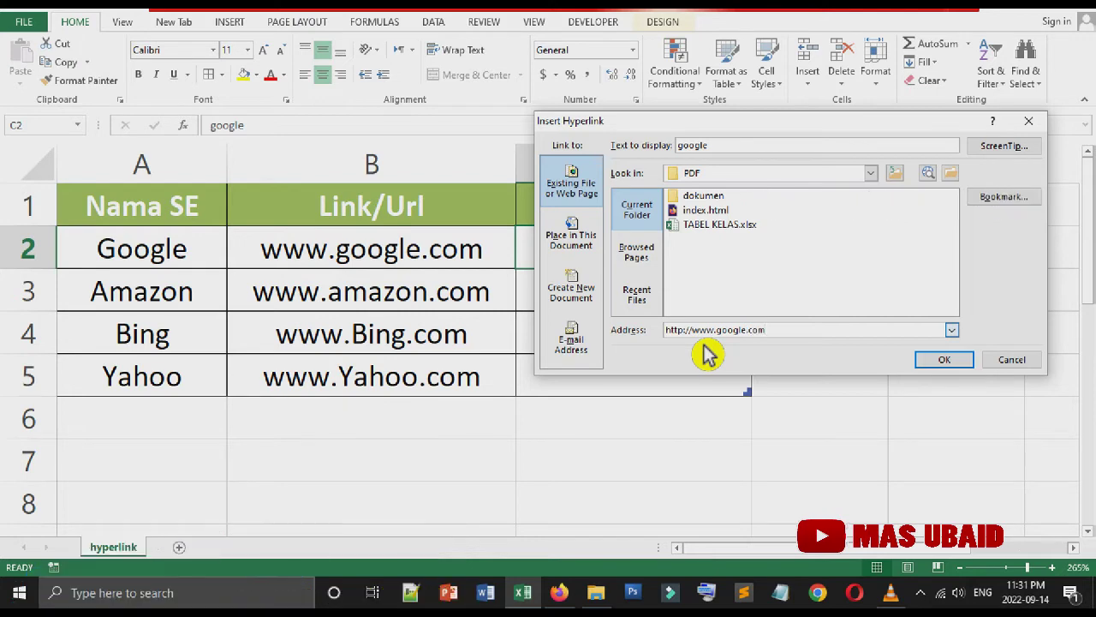
{"action": "left_click", "coordinate": [942, 361]}
{"action": "left_click", "coordinate": [812, 390]}
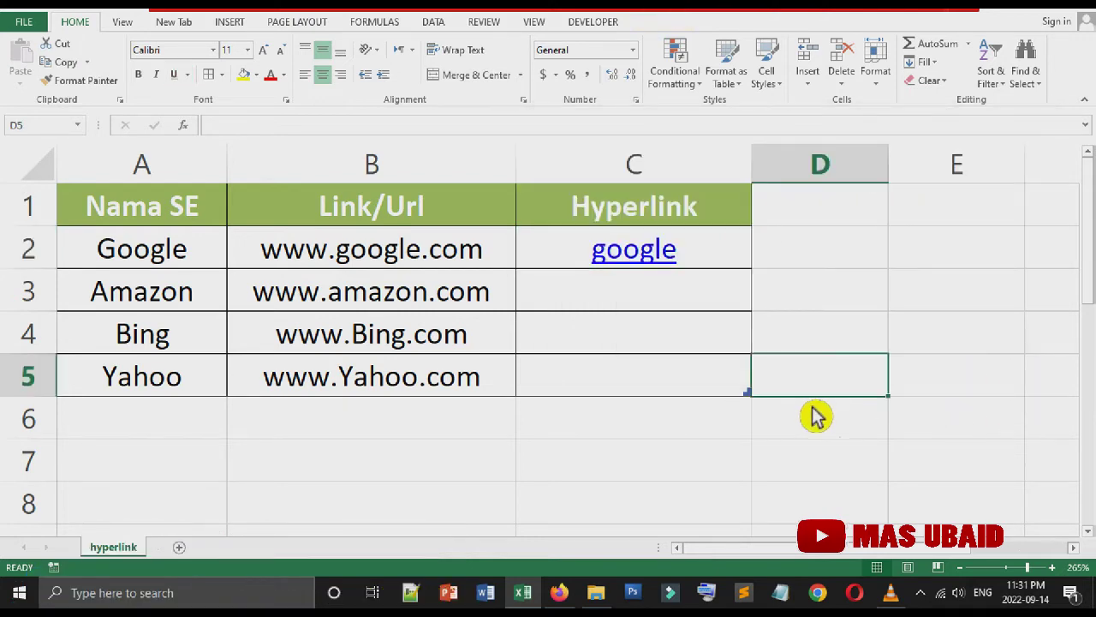
{"action": "key", "text": "Down"}
{"action": "key", "text": "Down"}
{"action": "key", "text": "Down"}
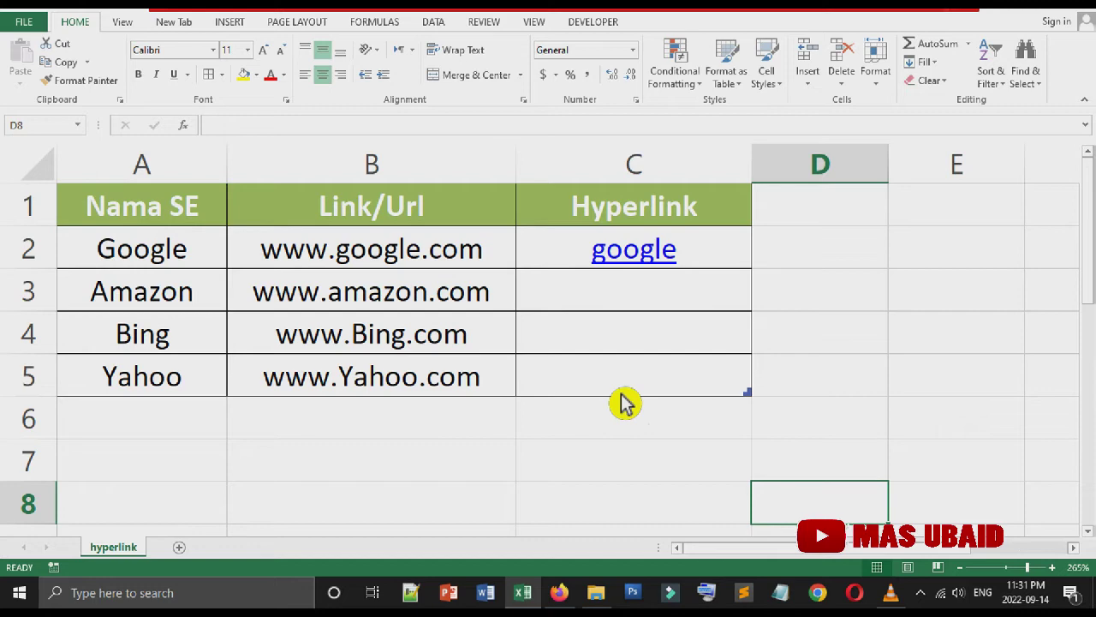
{"action": "left_click", "coordinate": [743, 336]}
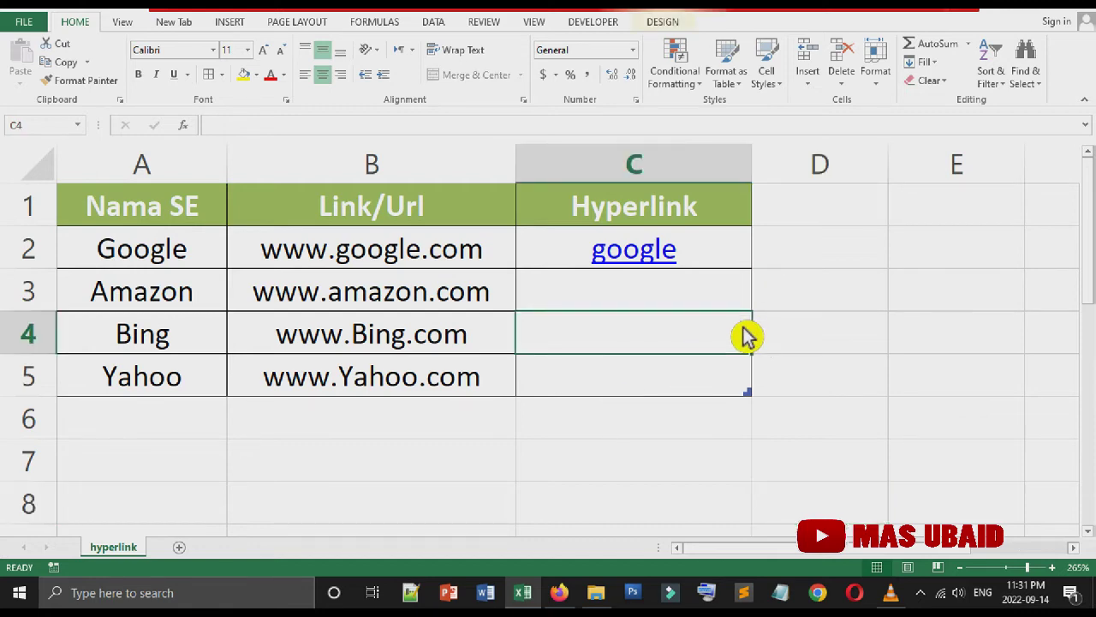
Enter the trial formula =C4 in cell C2.
{"action": "key", "text": "Up"}
{"action": "key", "text": "Up"}
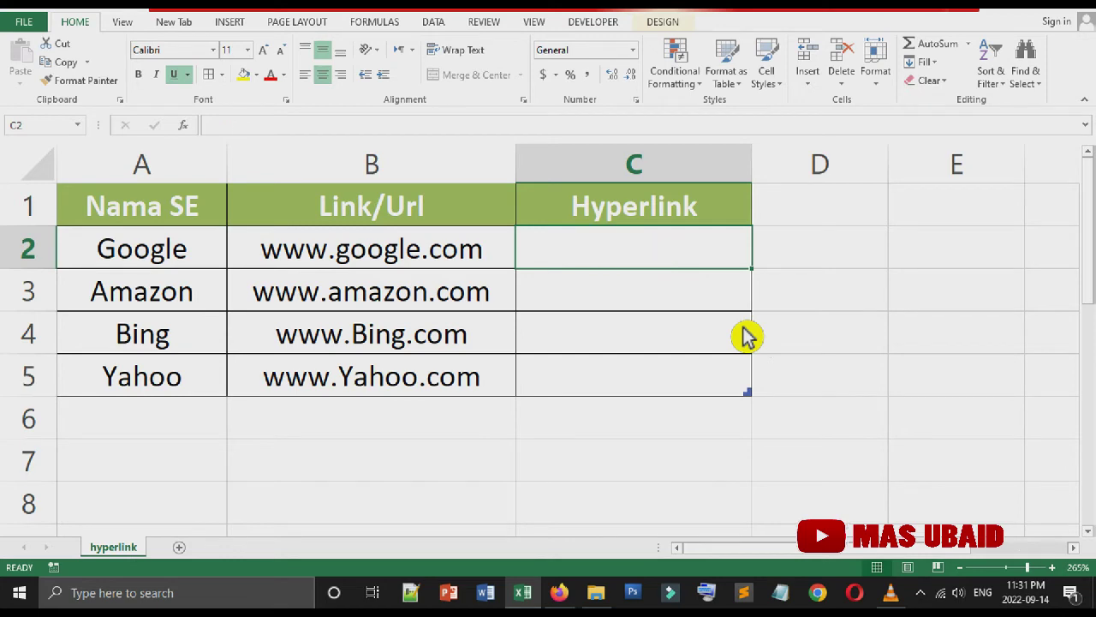
{"action": "left_click", "coordinate": [805, 338]}
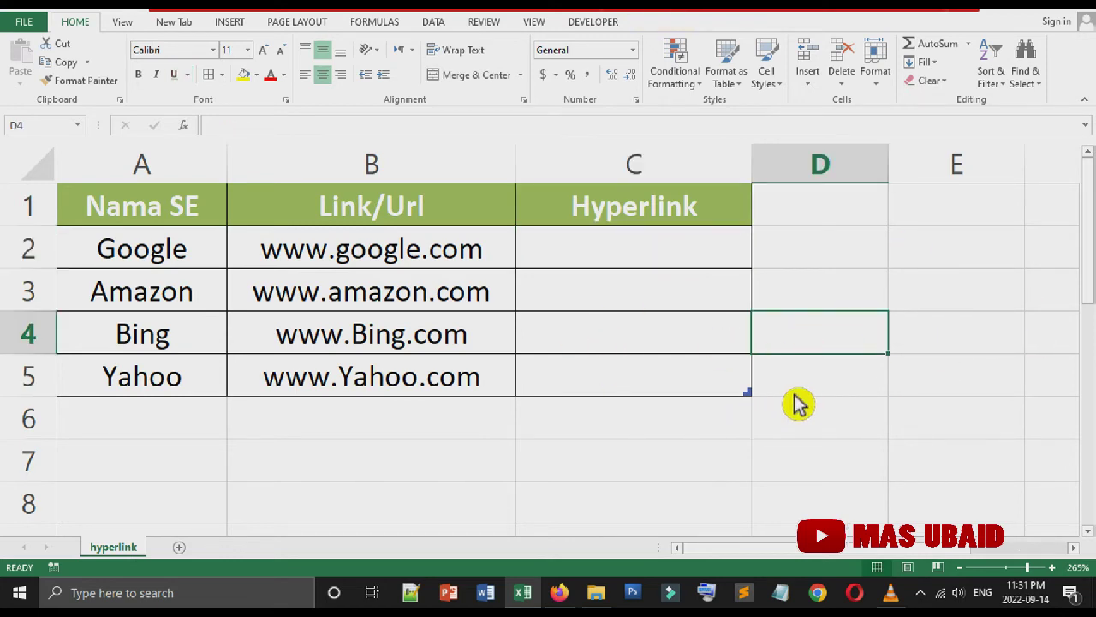
{"action": "left_click", "coordinate": [634, 269]}
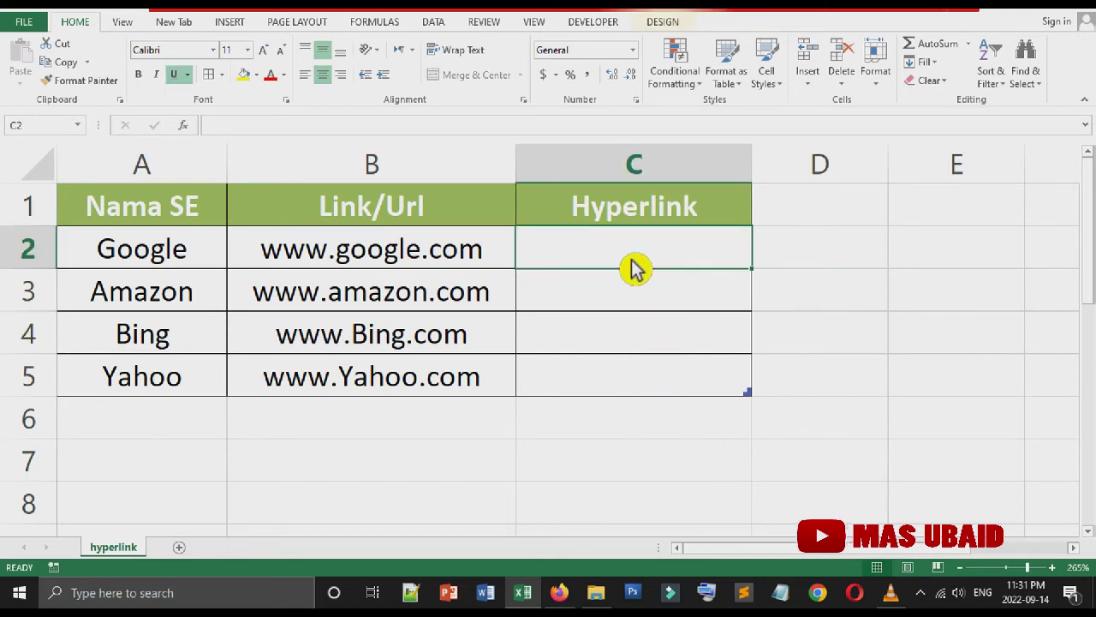
{"action": "type", "text": "="}
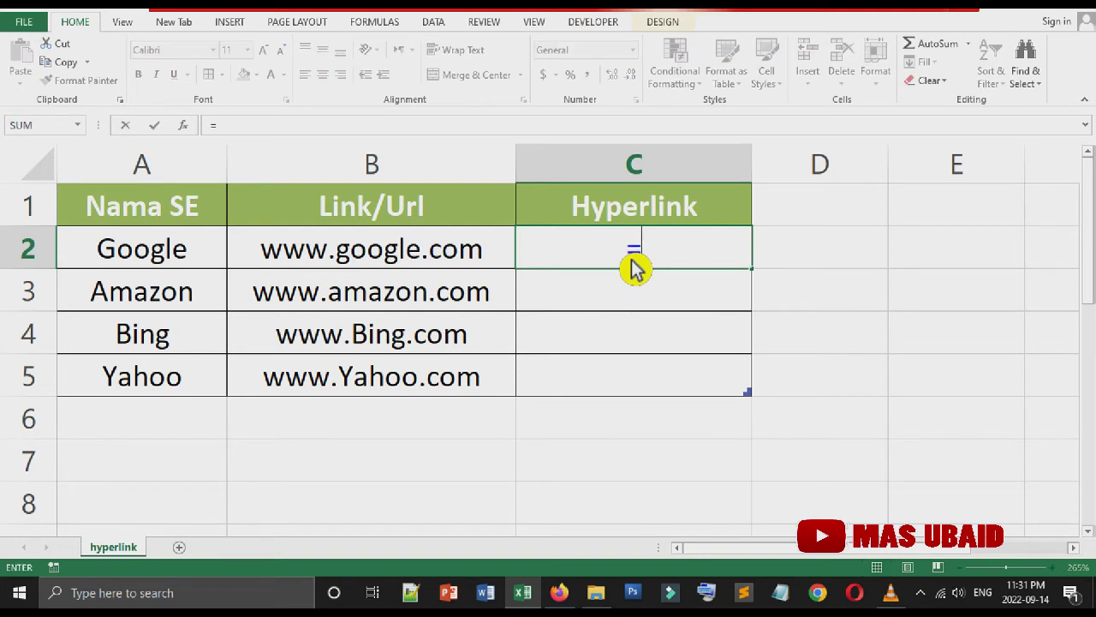
{"action": "left_click", "coordinate": [687, 347]}
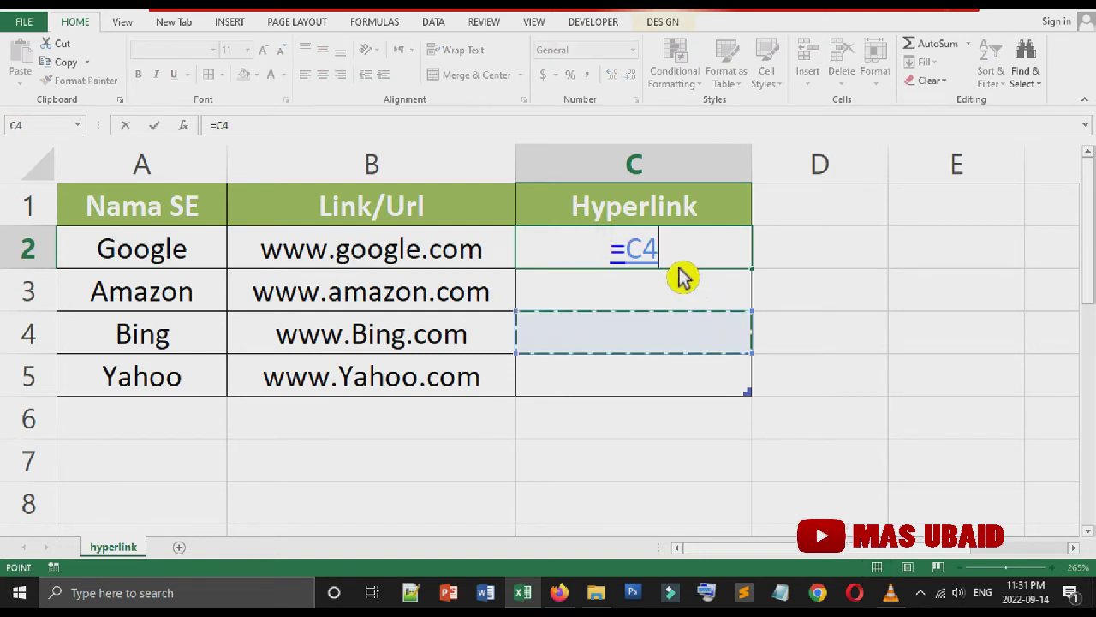
{"action": "key", "text": "Return"}
Open and close the Insert Hyperlink dialog for C2 unchanged, then select C2:C5.
{"action": "left_click", "coordinate": [679, 265]}
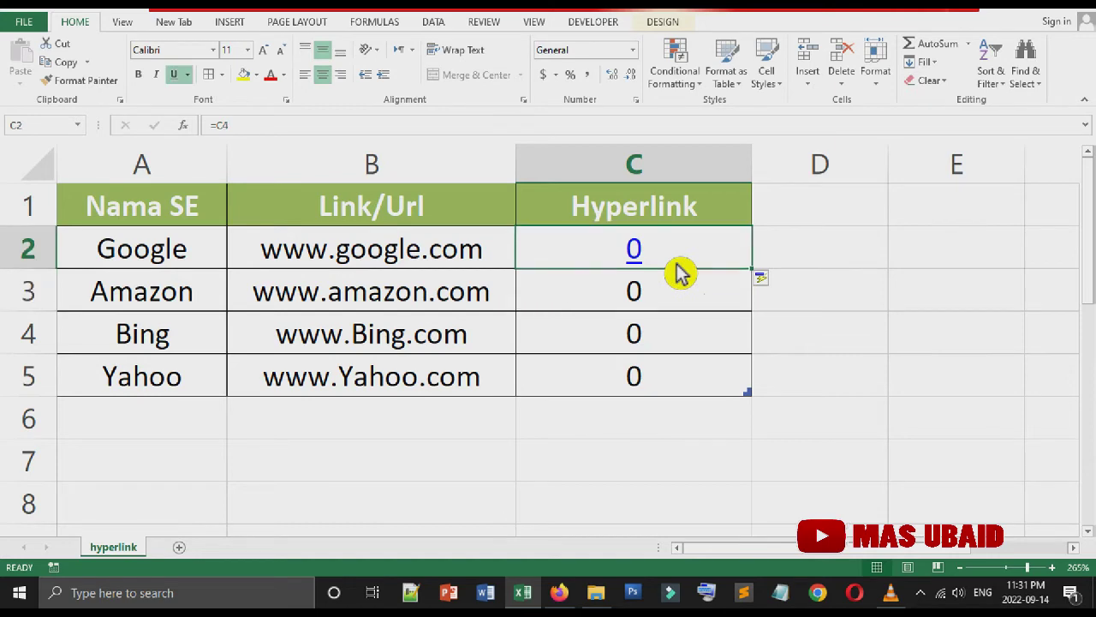
{"action": "right_click", "coordinate": [678, 265]}
{"action": "left_click", "coordinate": [732, 562]}
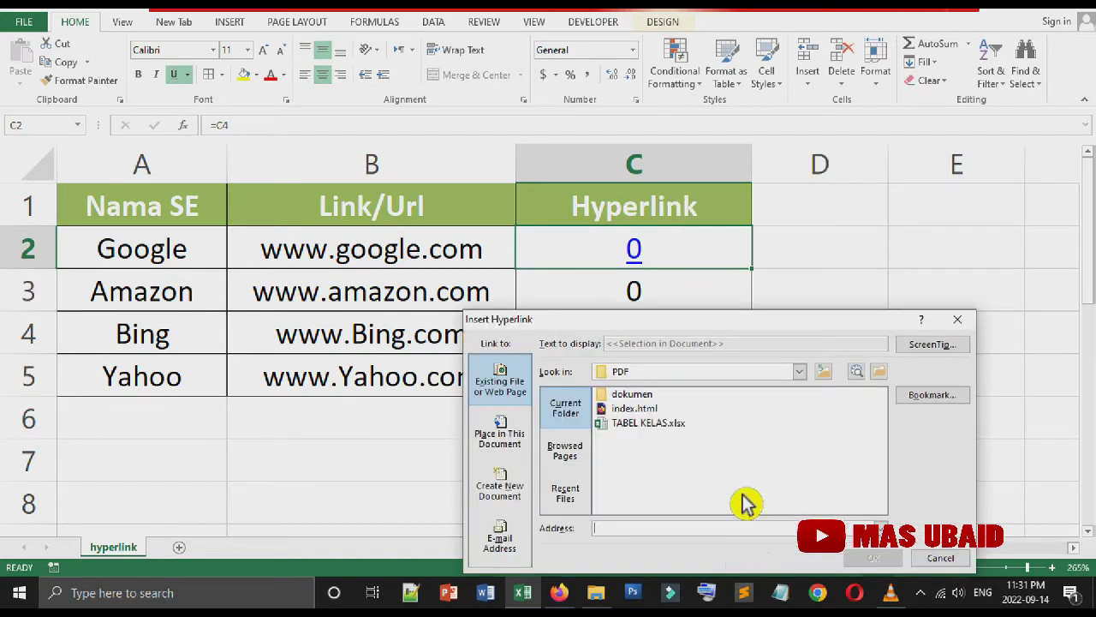
{"action": "left_click", "coordinate": [957, 318]}
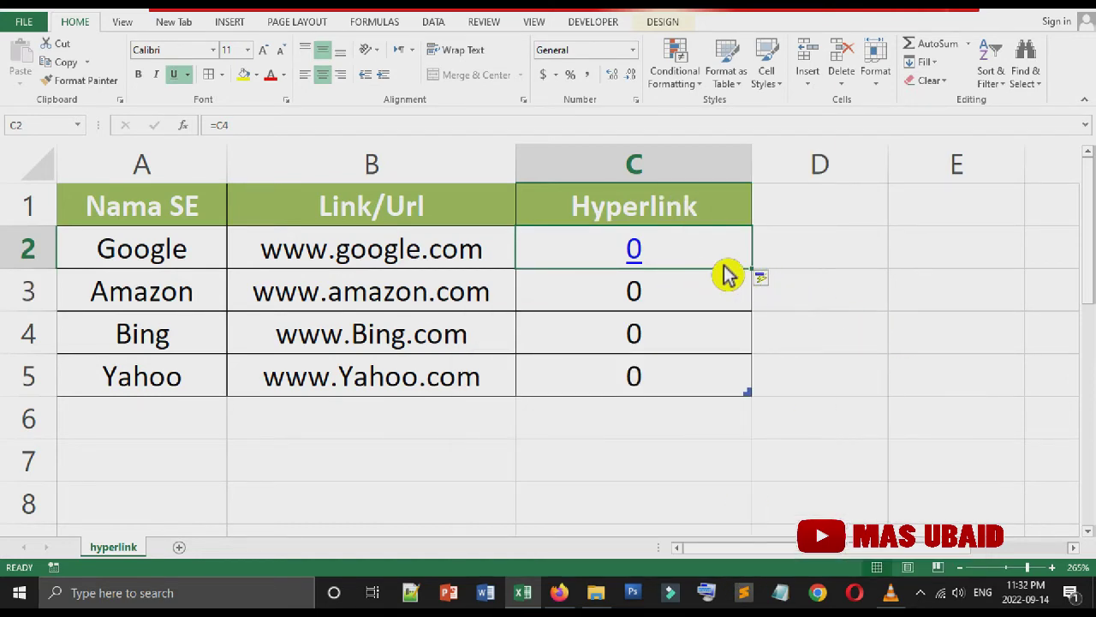
{"action": "left_click_drag", "start_coordinate": [727, 274], "coordinate": [722, 383]}
Enter =HYPERLINK([@[Link/Url]],[@[Nama SE]]) in C2 so the column auto-fills engine-named links.
{"action": "left_click", "coordinate": [843, 321]}
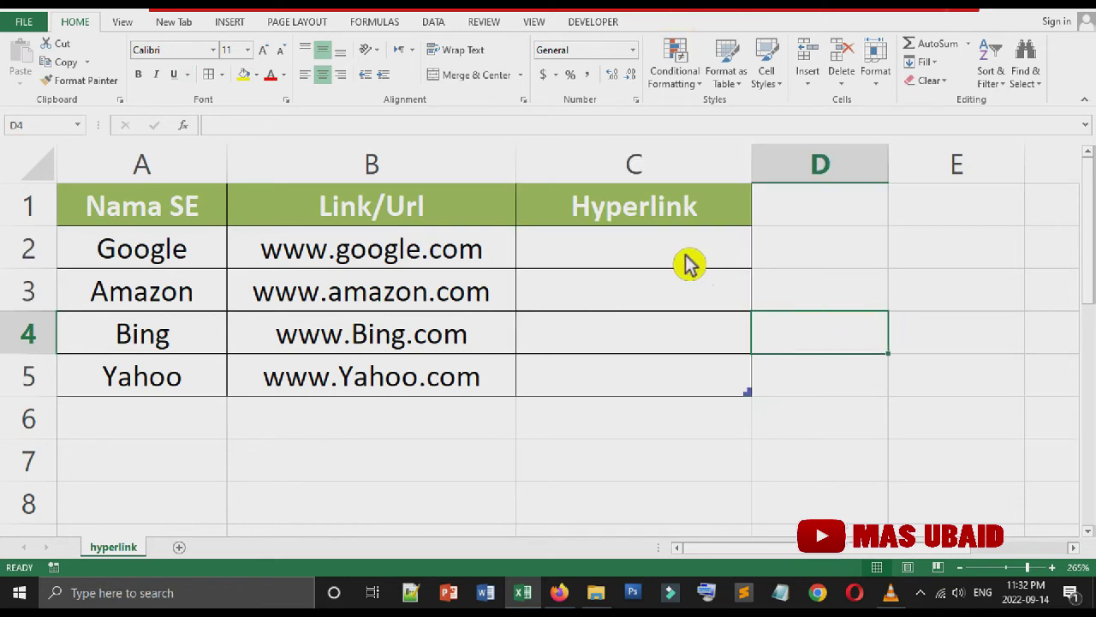
{"action": "left_click", "coordinate": [690, 265]}
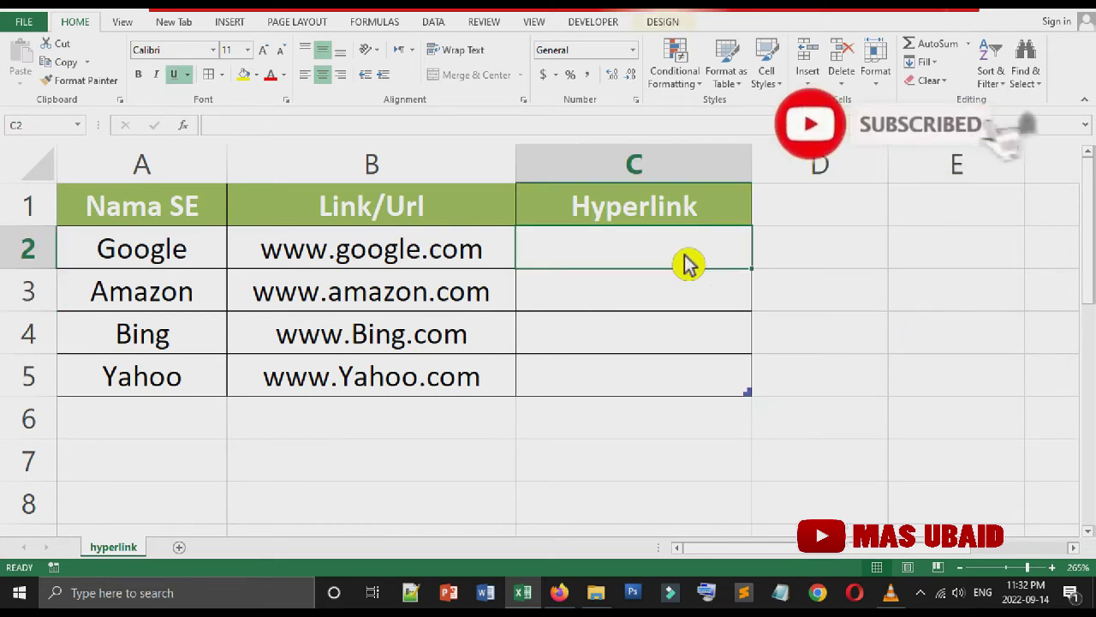
{"action": "type", "text": "="}
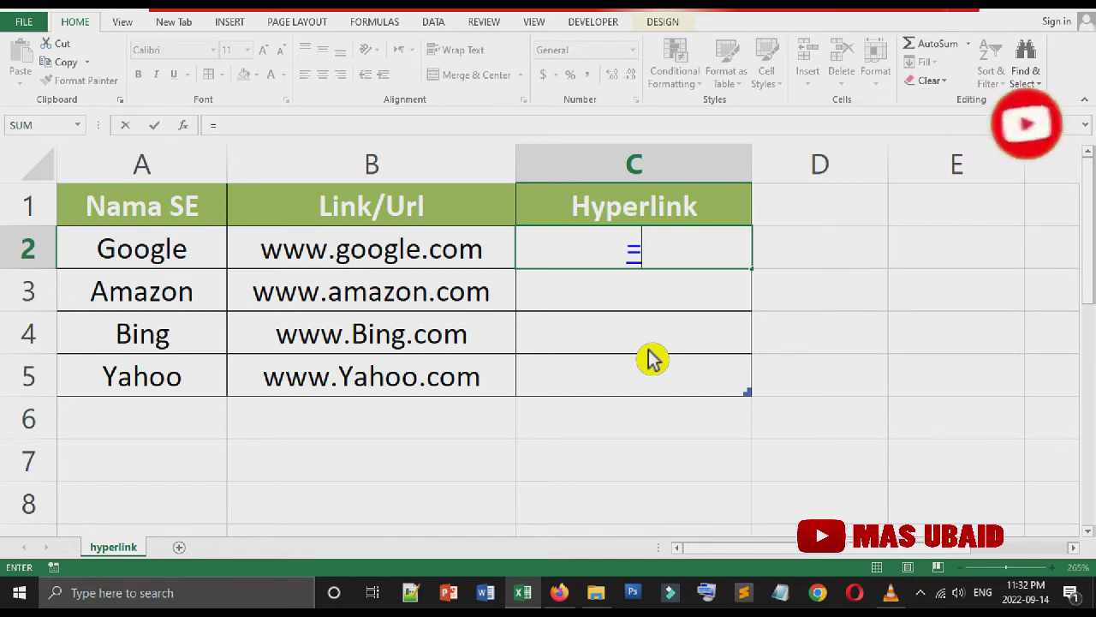
{"action": "type", "text": "hy"}
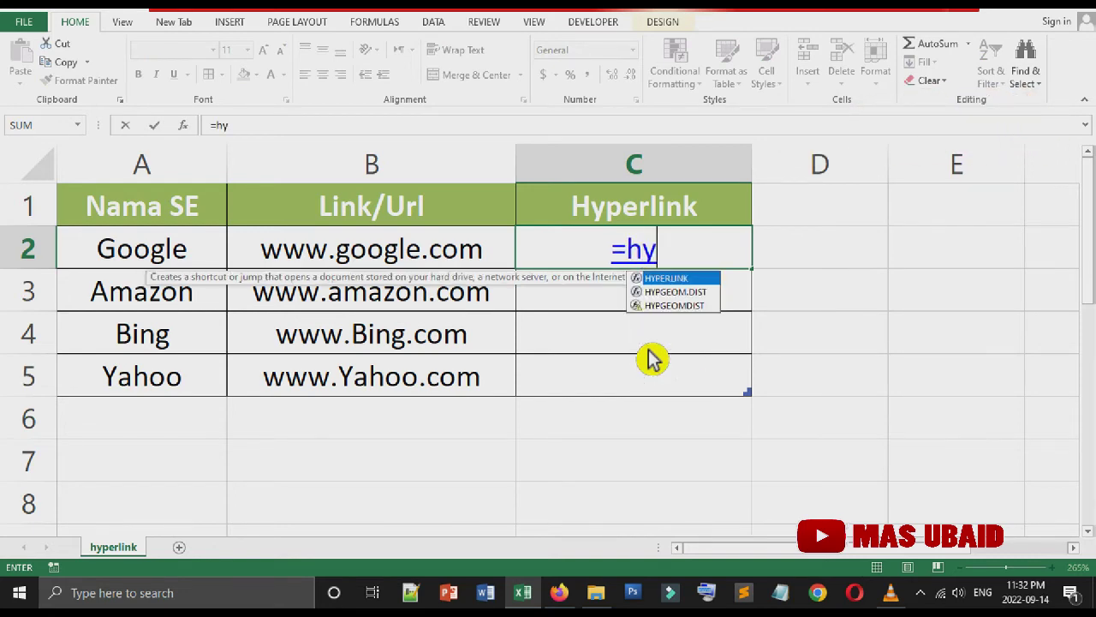
{"action": "key", "text": "Tab"}
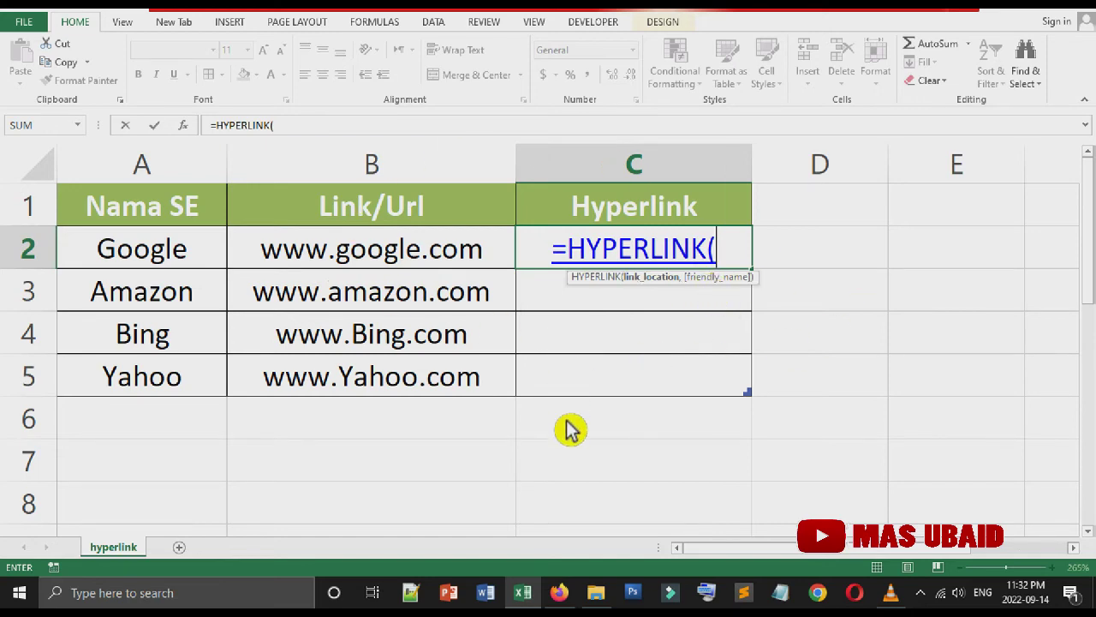
{"action": "left_click", "coordinate": [417, 265]}
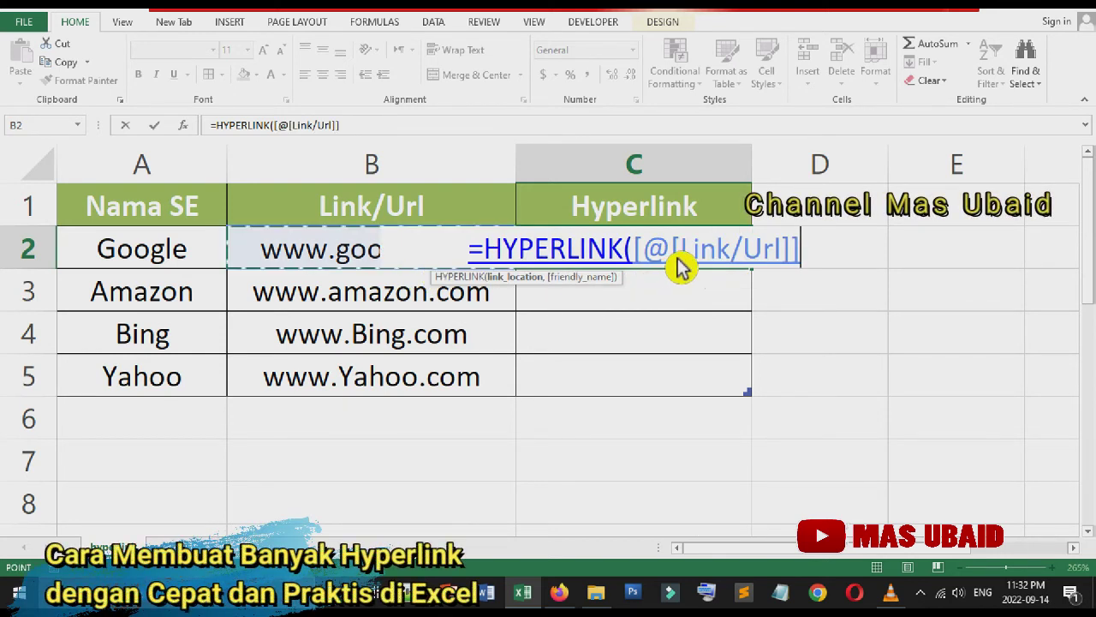
{"action": "type", "text": ";"}
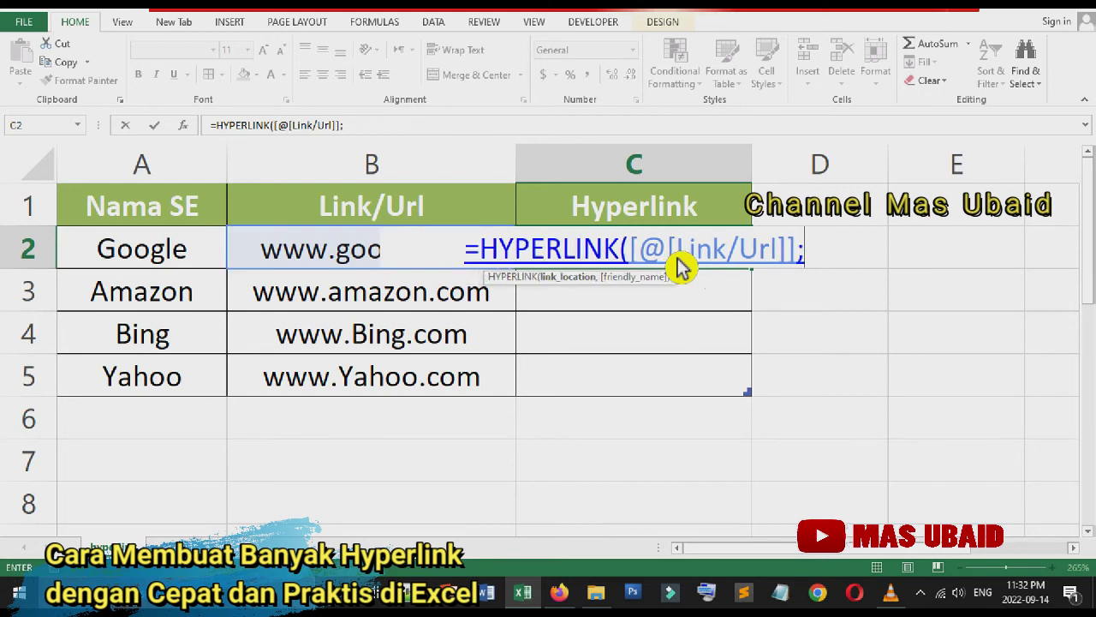
{"action": "key", "text": "BackSpace"}
{"action": "type", "text": ","}
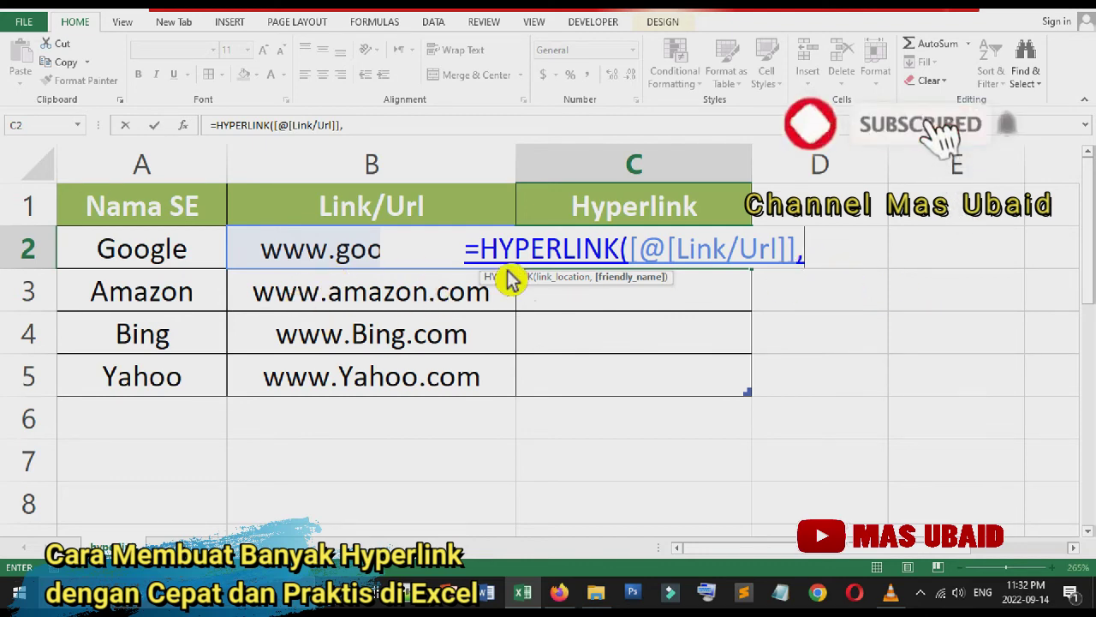
{"action": "left_click", "coordinate": [176, 270]}
{"action": "key", "text": "Return"}
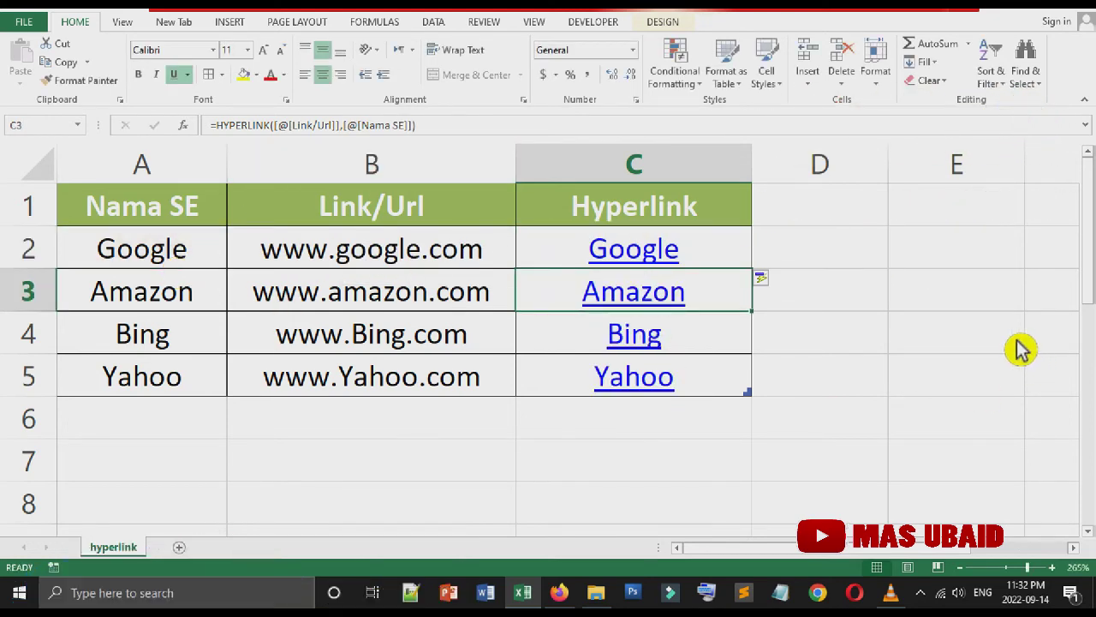
{"action": "left_click", "coordinate": [939, 342]}
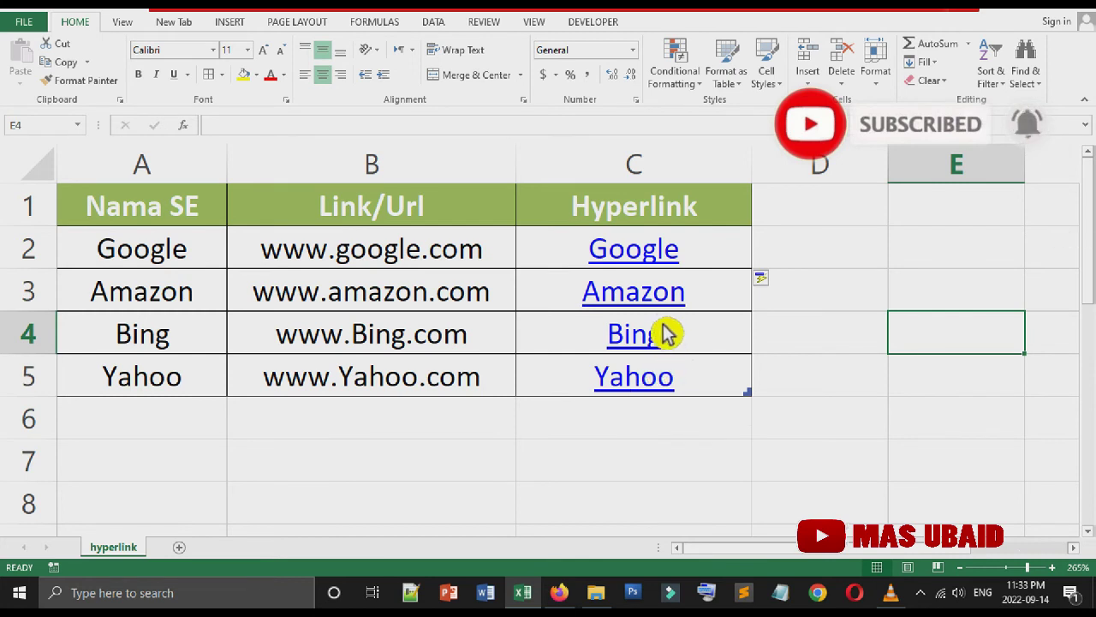
{"action": "left_click", "coordinate": [801, 344]}
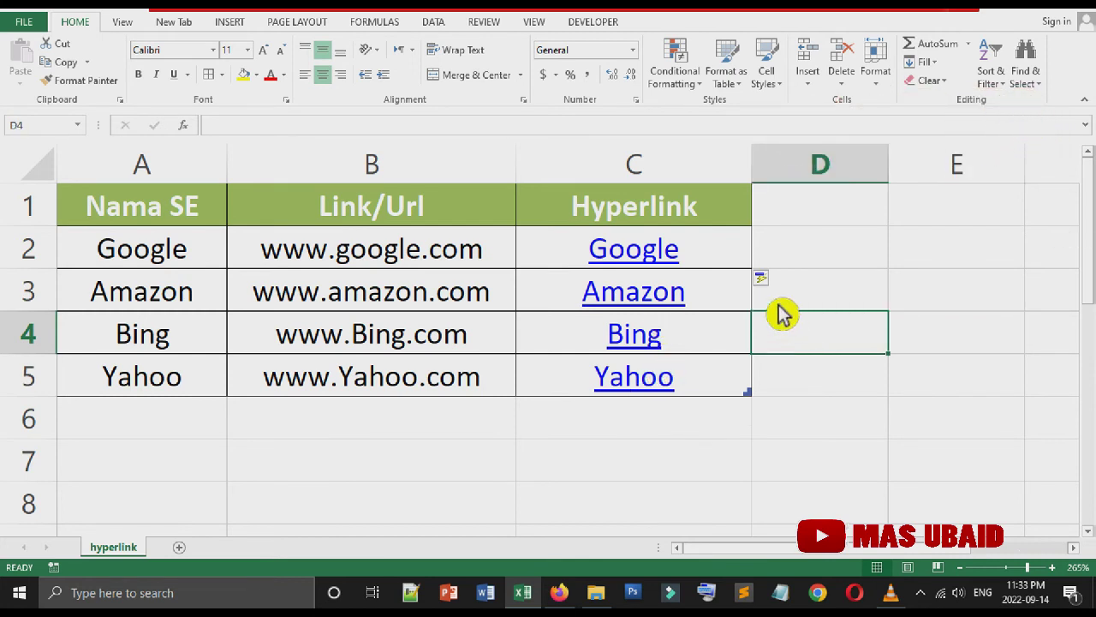
{"action": "key", "text": "Up"}
{"action": "key", "text": "Up"}
{"action": "key", "text": "Left"}
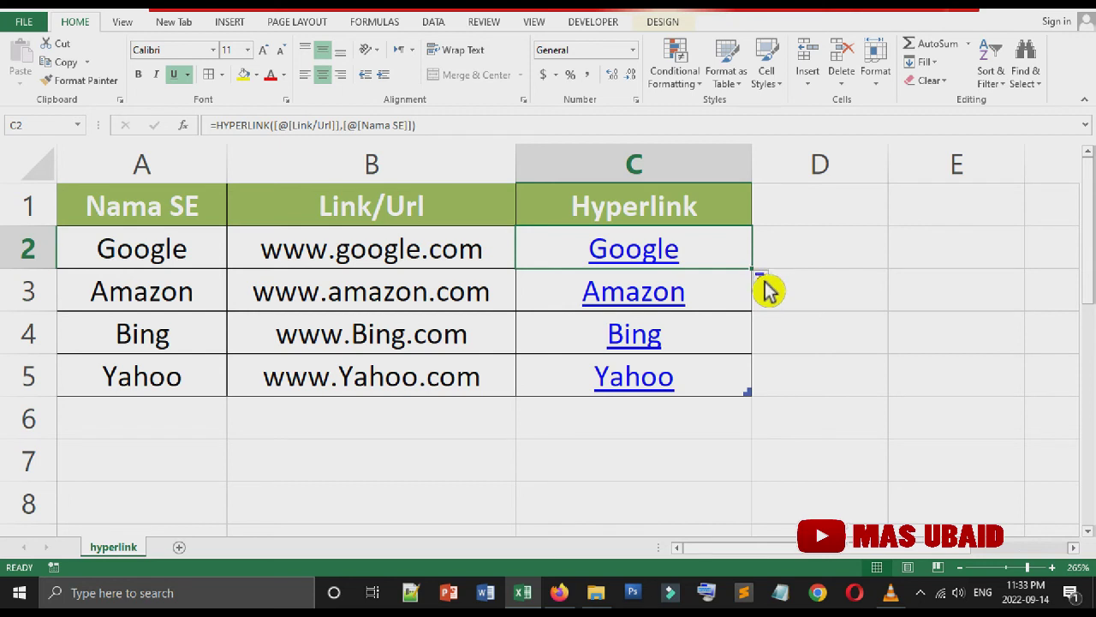
{"action": "left_click_drag", "start_coordinate": [753, 271], "coordinate": [759, 401]}
{"action": "left_click", "coordinate": [884, 379]}
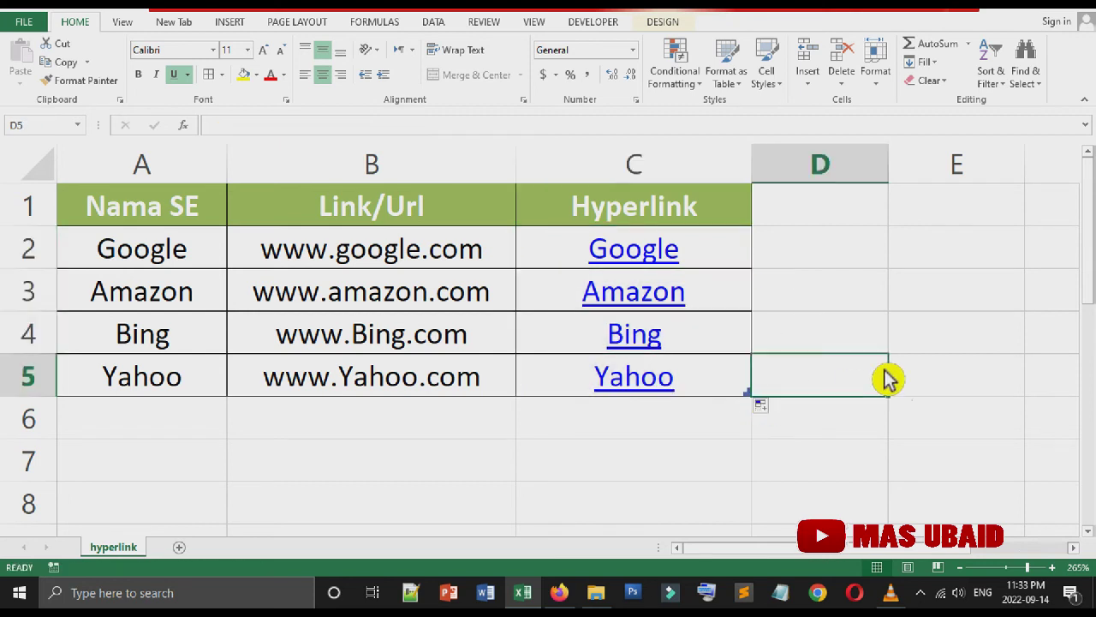
{"action": "left_click", "coordinate": [684, 266]}
{"action": "left_click_drag", "start_coordinate": [754, 270], "coordinate": [751, 401]}
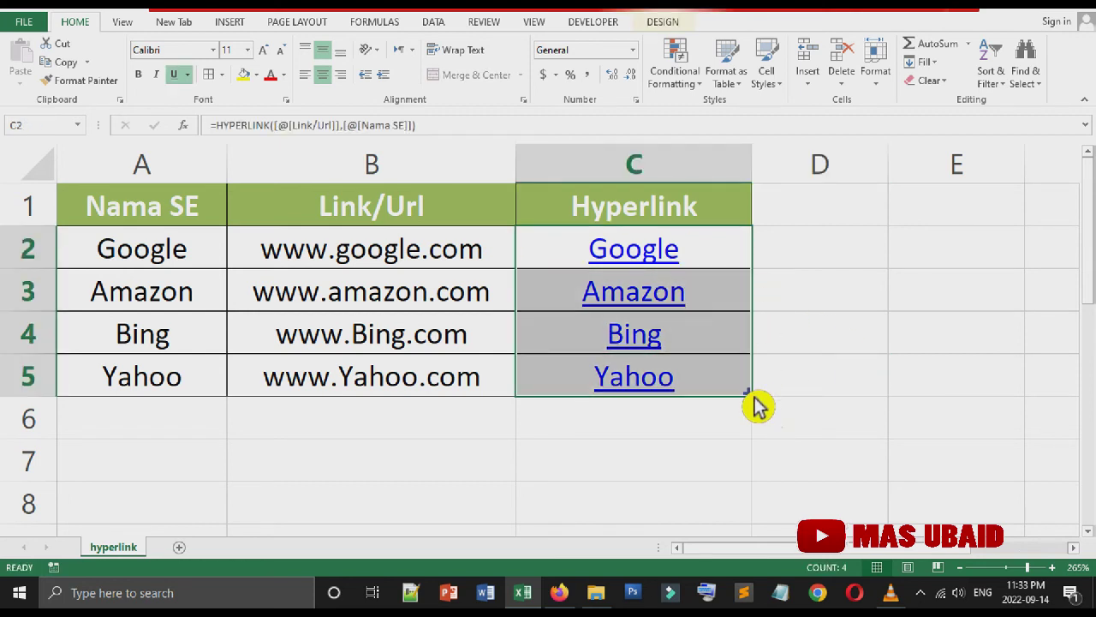
{"action": "left_click", "coordinate": [882, 377]}
{"action": "left_click", "coordinate": [672, 261]}
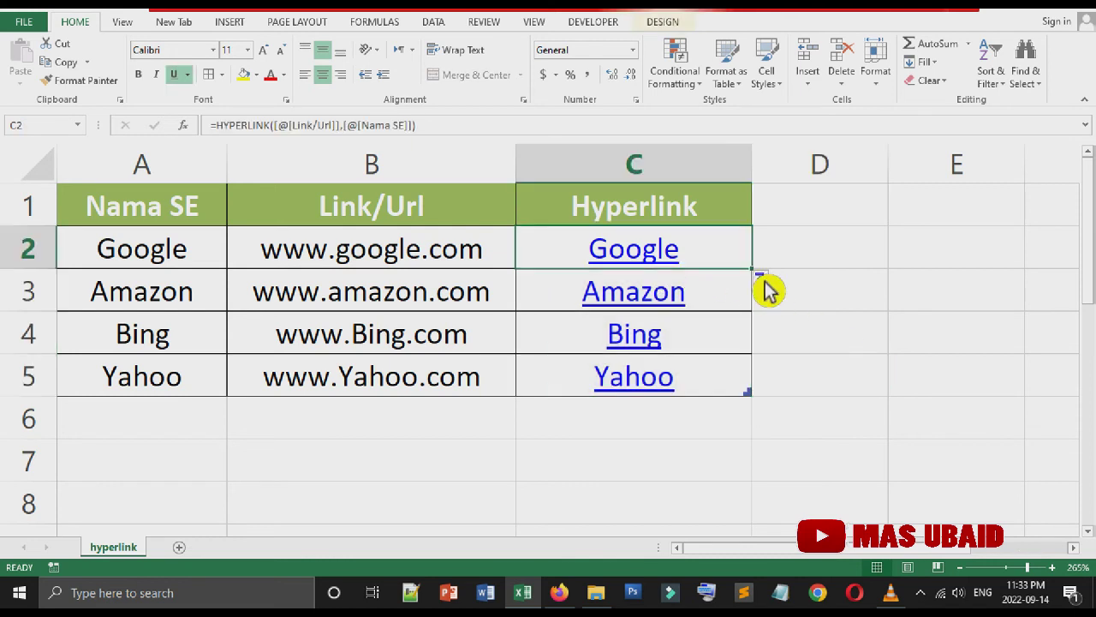
{"action": "left_click_drag", "start_coordinate": [754, 270], "coordinate": [758, 401]}
{"action": "left_click", "coordinate": [878, 372]}
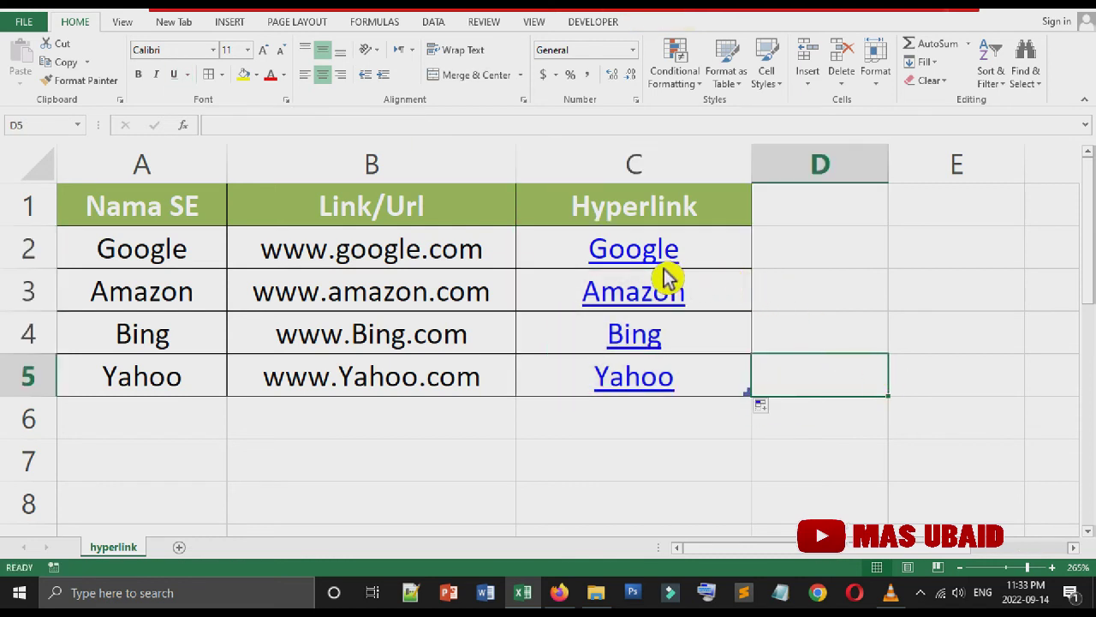
{"action": "key", "text": "Up"}
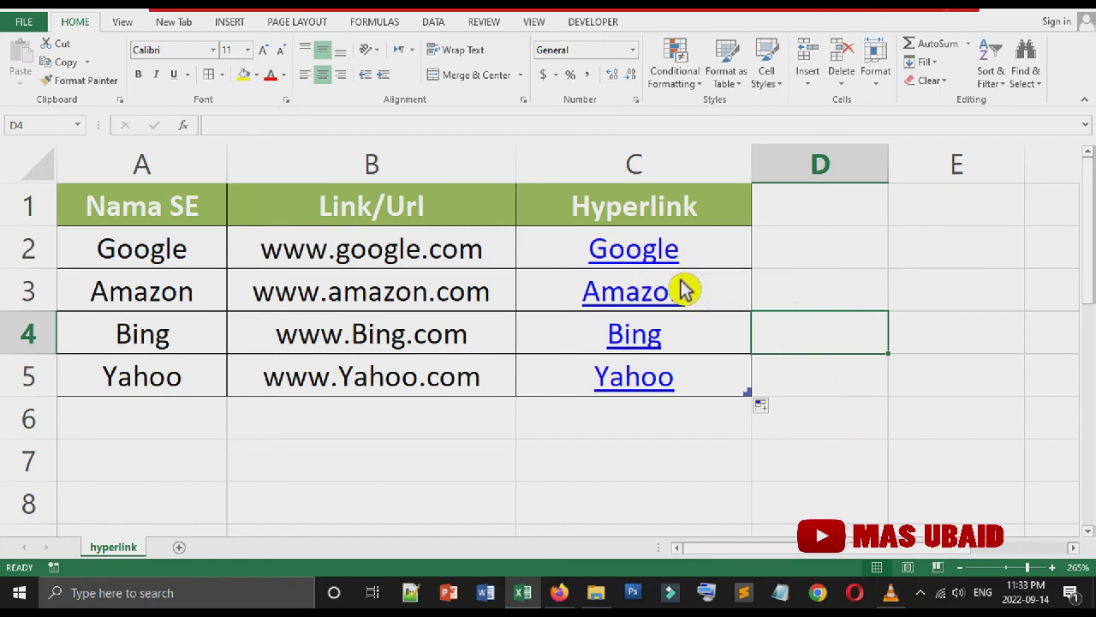
{"action": "left_click", "coordinate": [893, 594]}
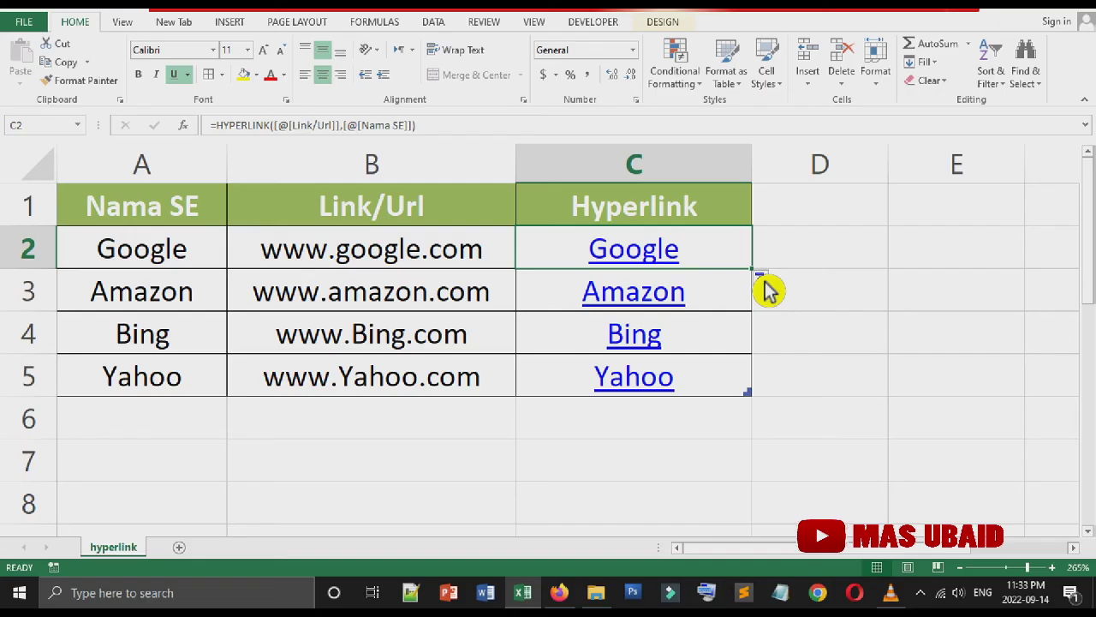
{"action": "left_click_drag", "start_coordinate": [765, 289], "coordinate": [758, 404]}
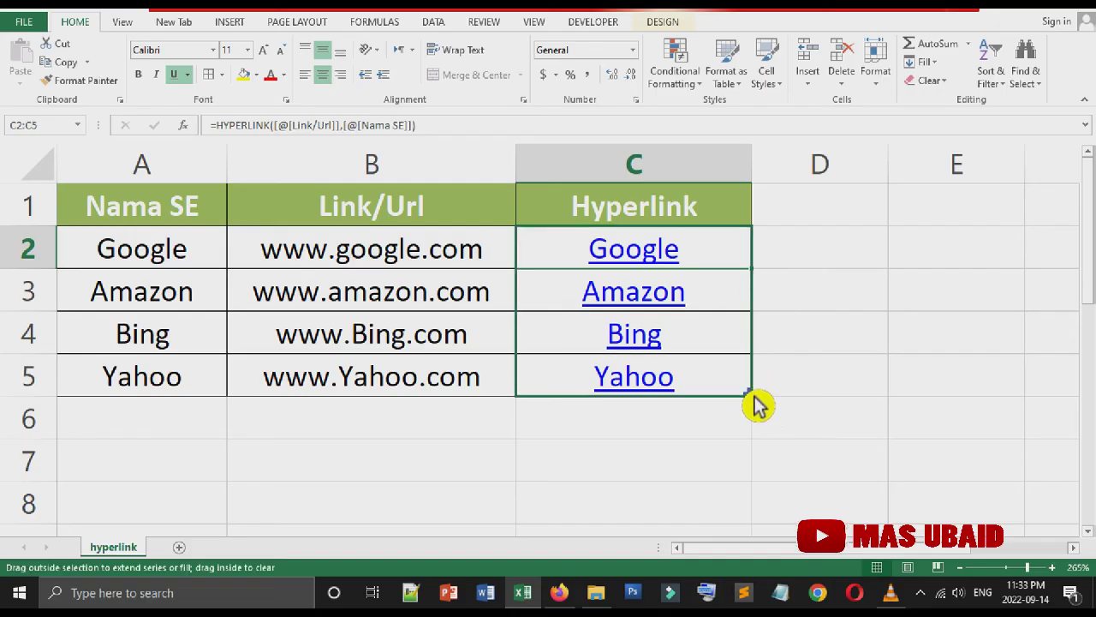
{"action": "left_click", "coordinate": [886, 380]}
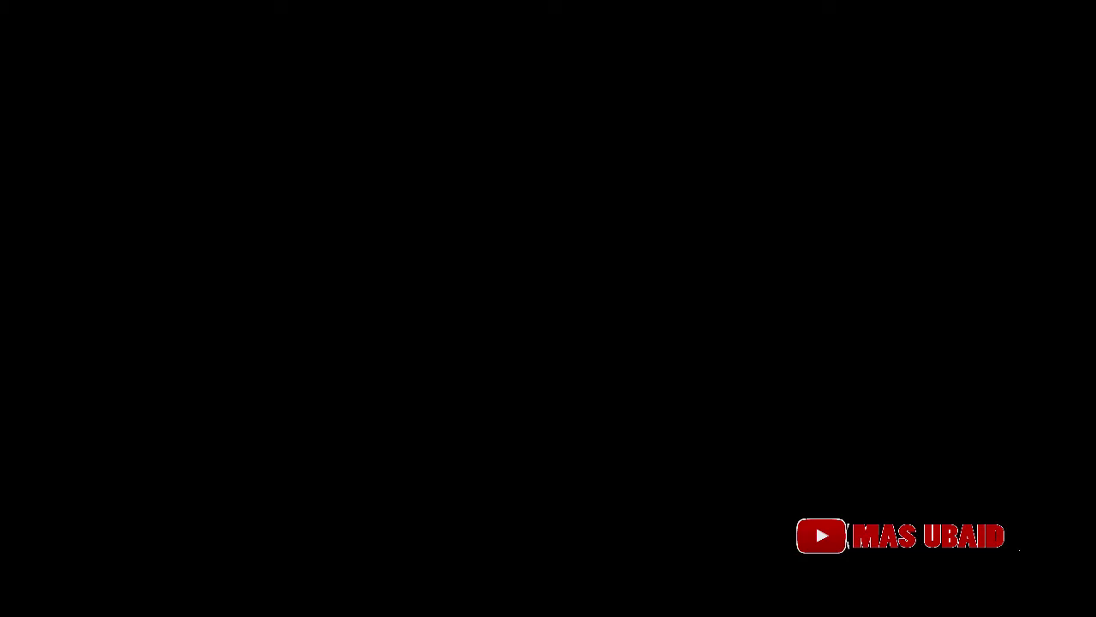